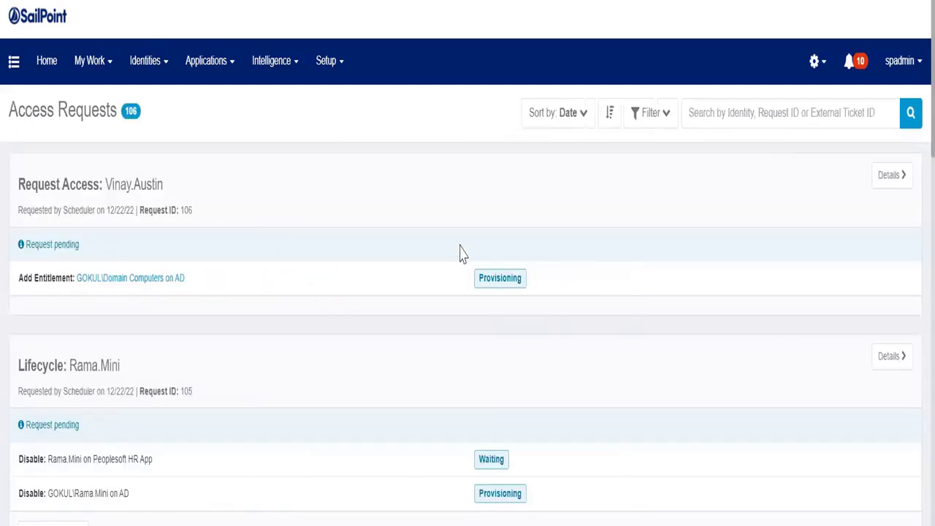
{"action": "left_click_drag", "start_coordinate": [17, 184], "coordinate": [22, 183]}
{"action": "left_click_drag", "start_coordinate": [241, 238], "coordinate": [574, 296]}
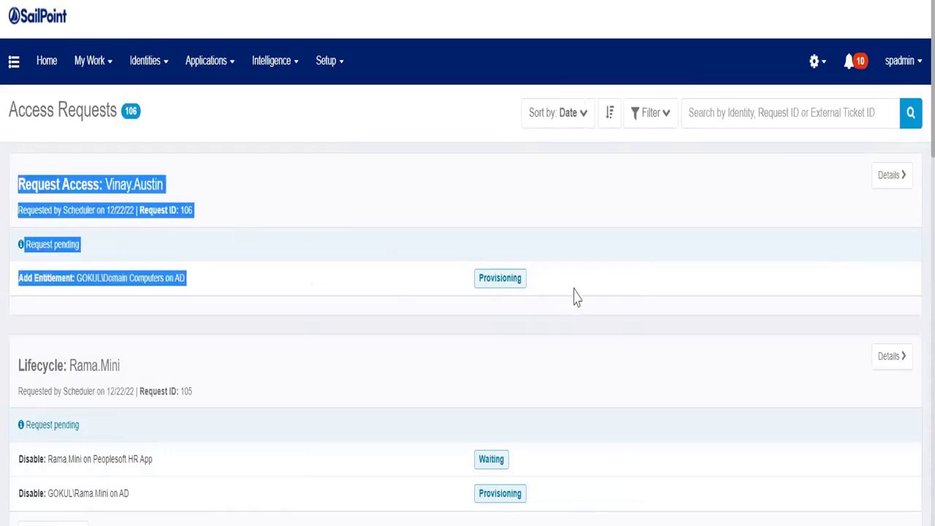
{"action": "left_click", "coordinate": [574, 296]}
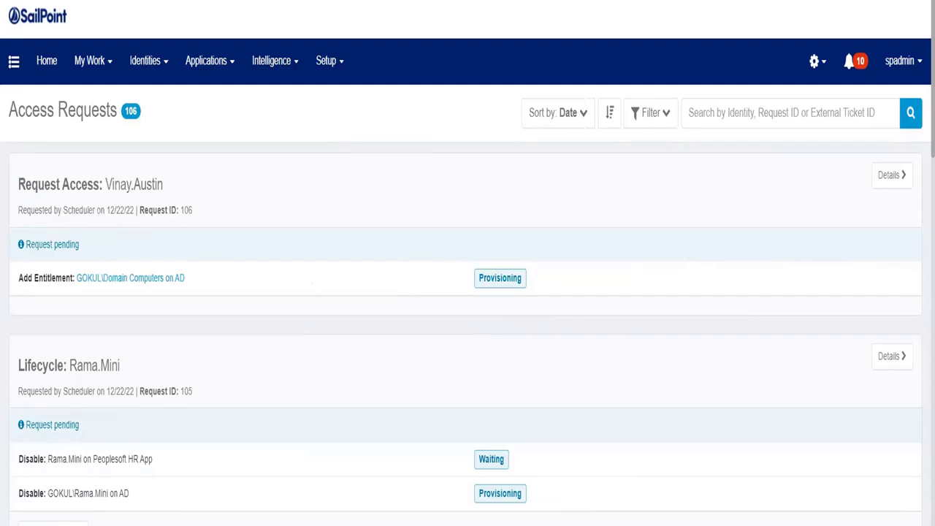
{"action": "left_click", "coordinate": [579, 515]}
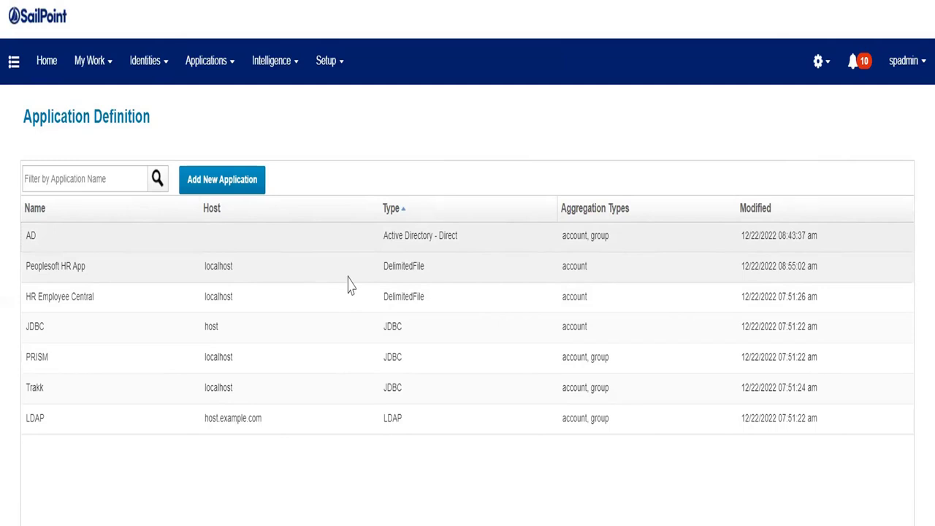
Open the AD application definition and examine the User Defined and Entitlements options for the attributes checked by native change detection
{"action": "left_click", "coordinate": [339, 225]}
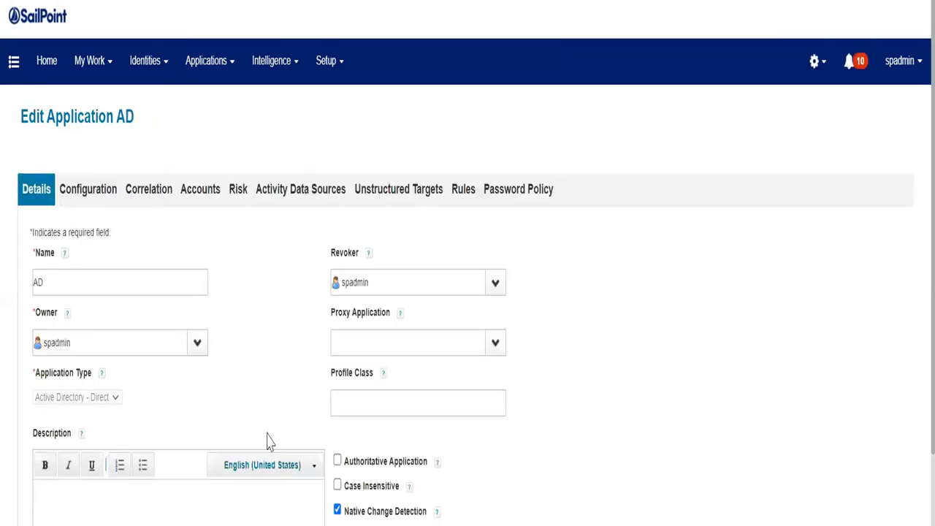
{"action": "scroll", "coordinate": [267, 438], "scroll_direction": "down", "scroll_amount": 3}
{"action": "left_click", "coordinate": [525, 422]}
{"action": "scroll", "coordinate": [432, 496], "scroll_direction": "down", "scroll_amount": 1}
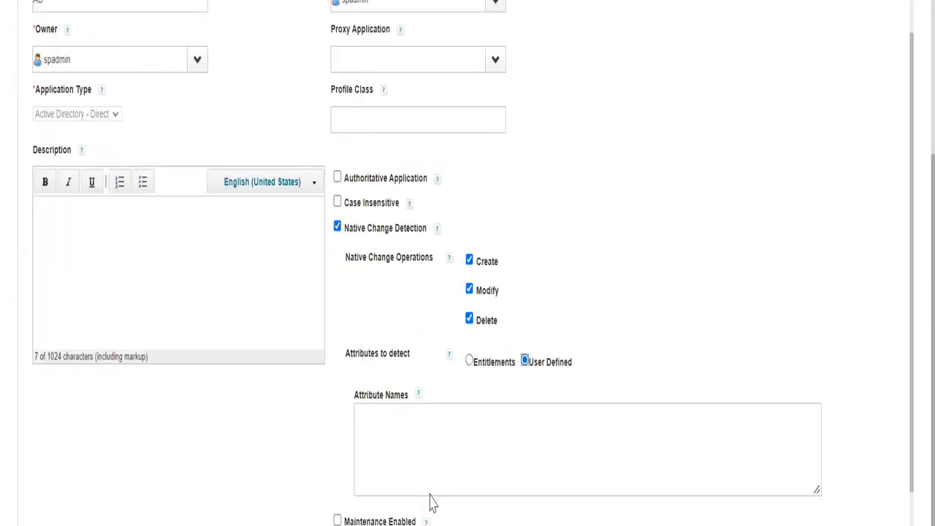
{"action": "scroll", "coordinate": [431, 503], "scroll_direction": "down", "scroll_amount": 1}
{"action": "left_click", "coordinate": [378, 423]}
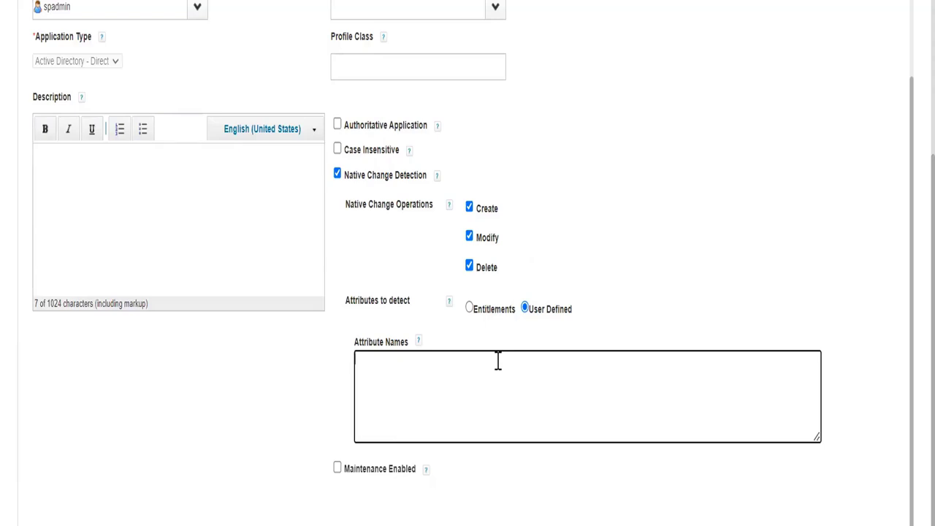
{"action": "left_click", "coordinate": [469, 308]}
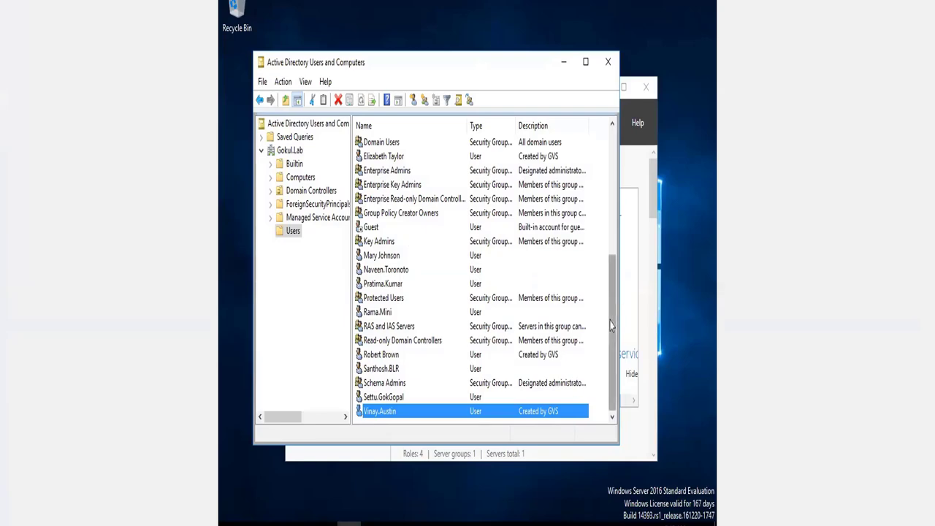
{"action": "mouse_move", "coordinate": [611, 339]}
{"action": "left_mouse_down"}
{"action": "mouse_move", "coordinate": [613, 216]}
{"action": "mouse_move", "coordinate": [624, 338]}
{"action": "left_mouse_up"}
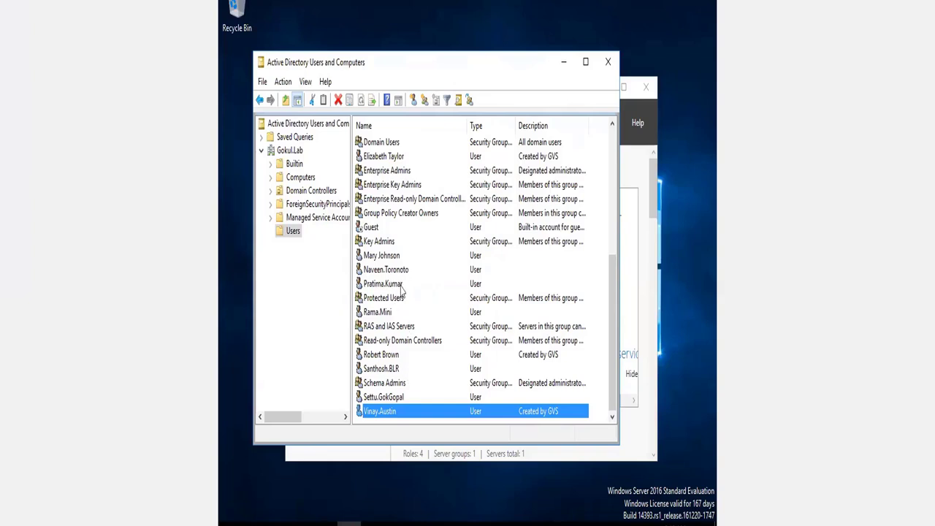
{"action": "left_click", "coordinate": [397, 315]}
{"action": "left_click", "coordinate": [398, 284]}
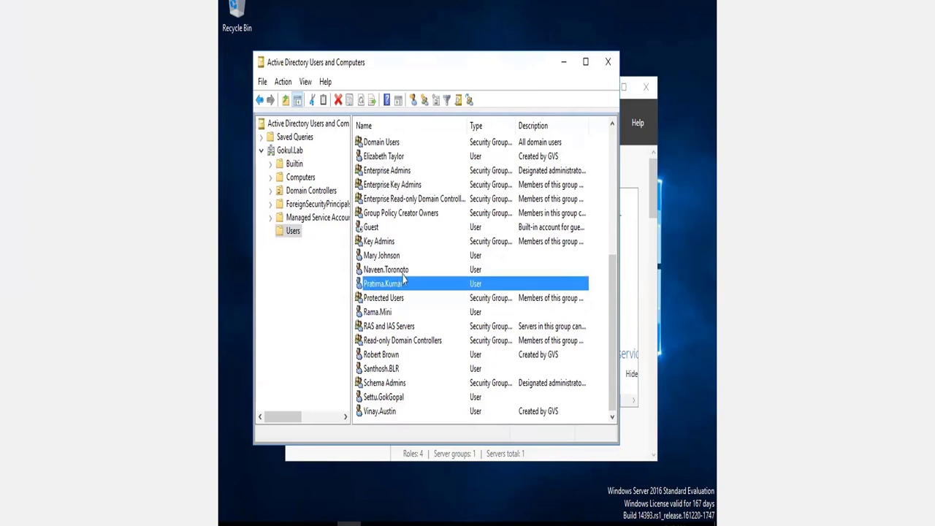
{"action": "left_click", "coordinate": [402, 273]}
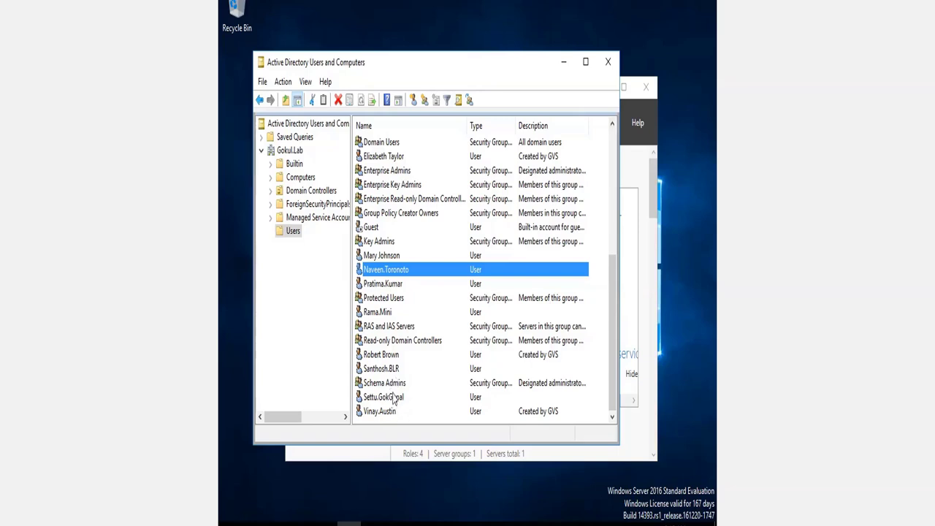
Search the Gokul.Lab domain in Active Directory Users and Computers for groups matching "domain"
{"action": "right_click", "coordinate": [294, 235]}
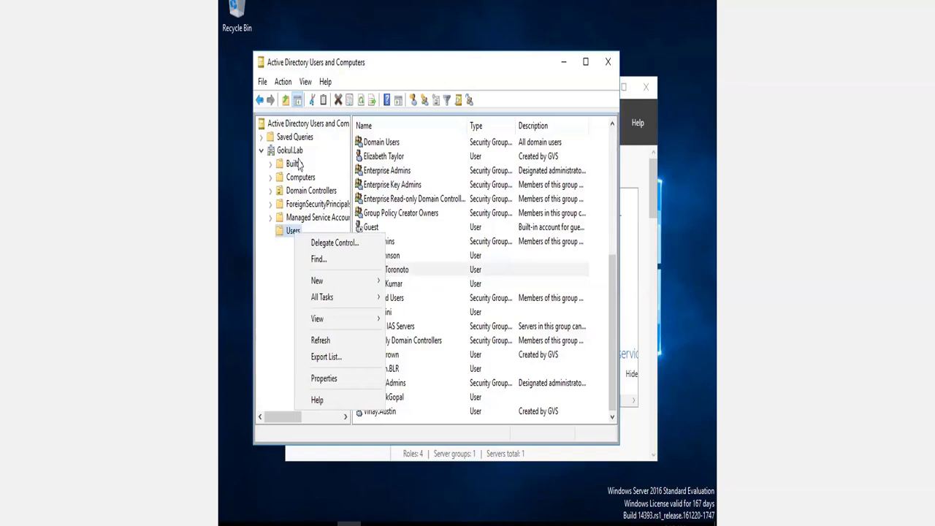
{"action": "right_click", "coordinate": [292, 153]}
{"action": "left_click", "coordinate": [313, 181]}
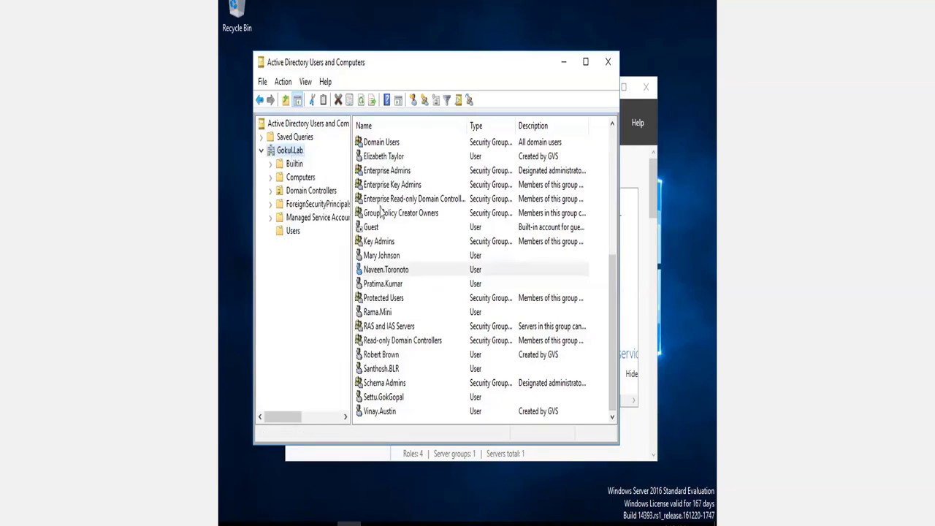
{"action": "type", "text": "domain"}
{"action": "key", "text": "Return"}
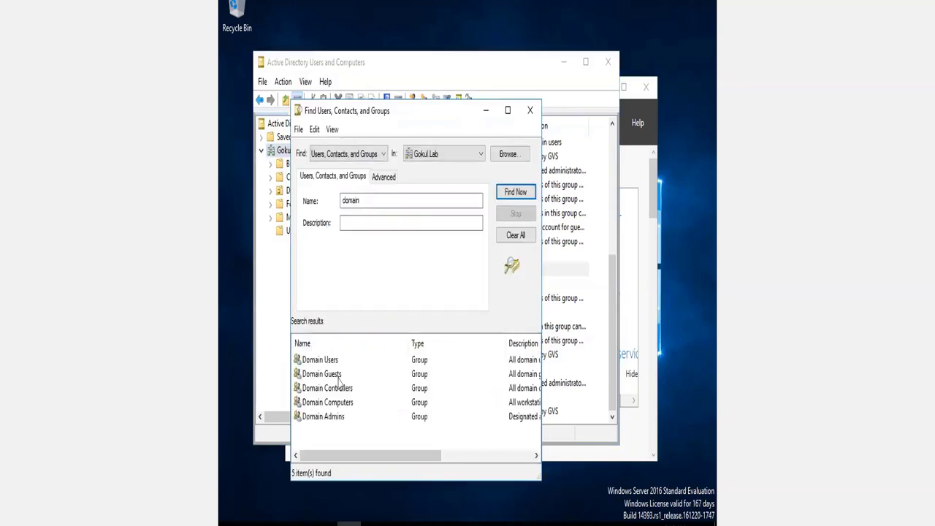
Check the member list of the Domain Admins group and close its properties without changes
{"action": "left_click", "coordinate": [338, 418]}
{"action": "double_click", "coordinate": [338, 418]}
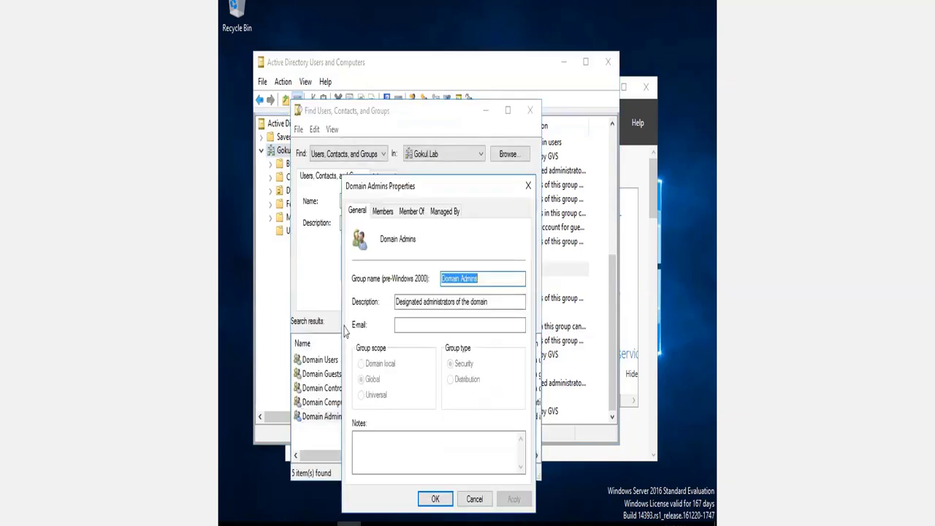
{"action": "left_click", "coordinate": [382, 211]}
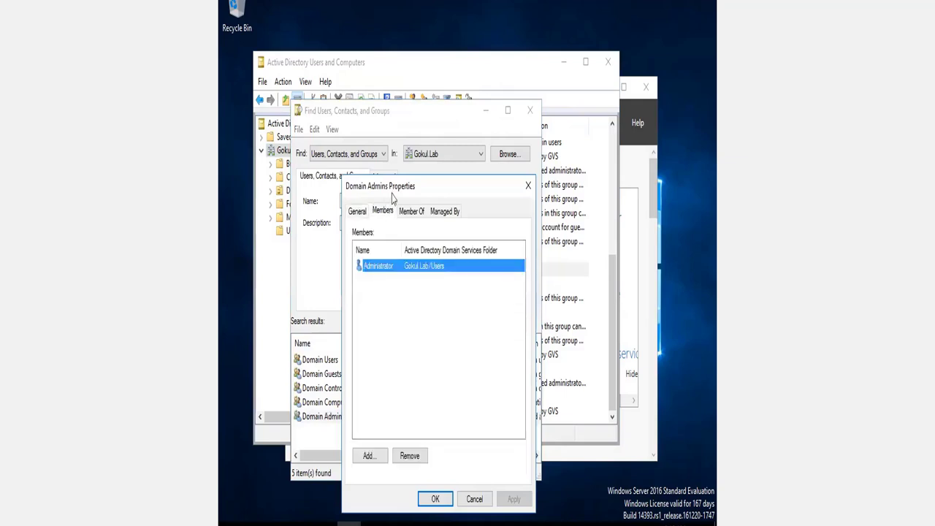
{"action": "left_click", "coordinate": [474, 499]}
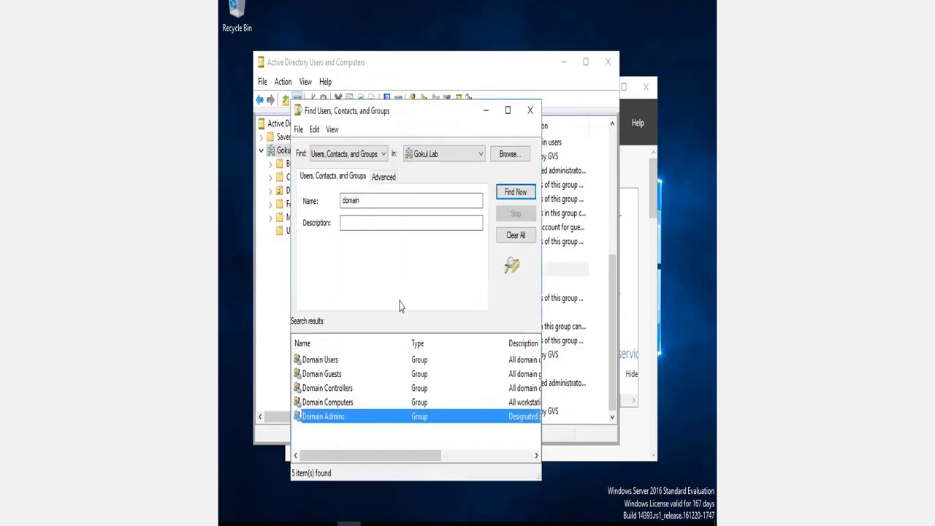
Remove all members from the Domain Computers group, save the change and rerun the group search
{"action": "left_click", "coordinate": [338, 404]}
{"action": "double_click", "coordinate": [338, 403]}
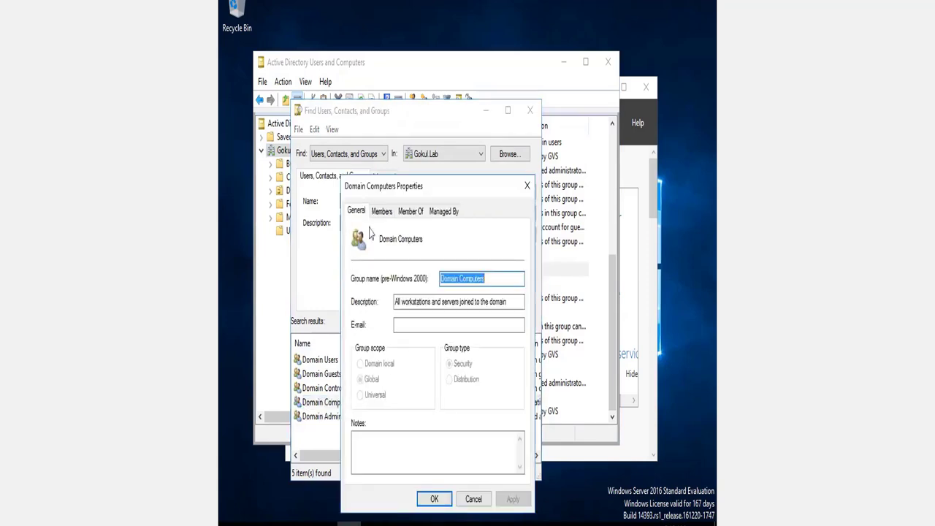
{"action": "left_click", "coordinate": [378, 216]}
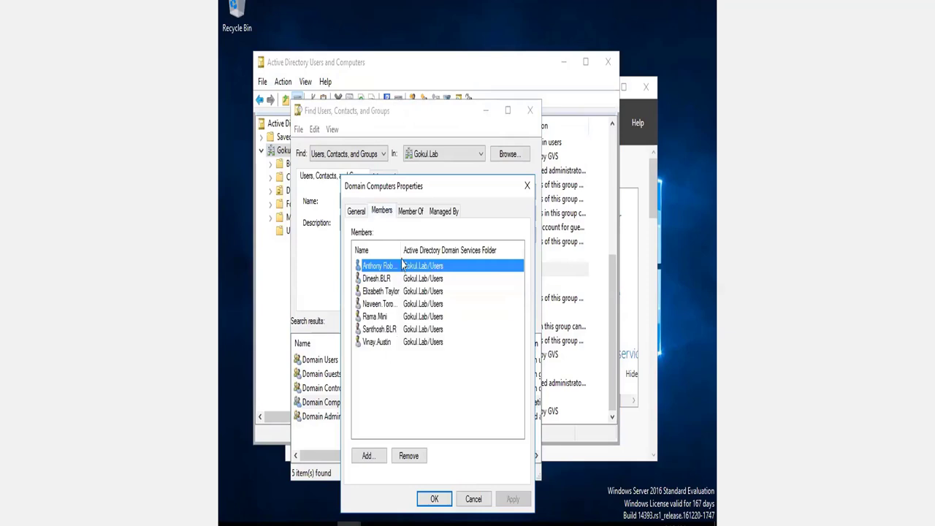
{"action": "left_click_drag", "start_coordinate": [400, 250], "coordinate": [448, 250]}
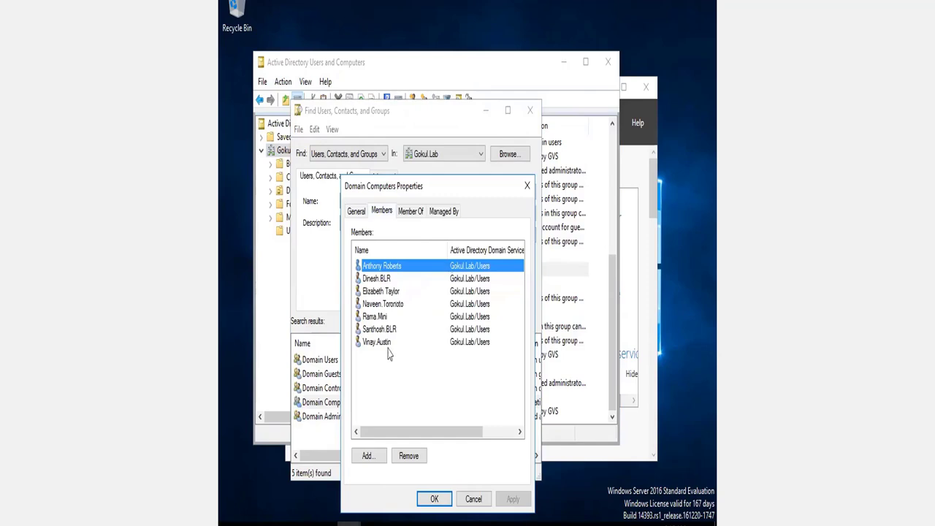
{"action": "left_click", "coordinate": [388, 343], "text": "shift"}
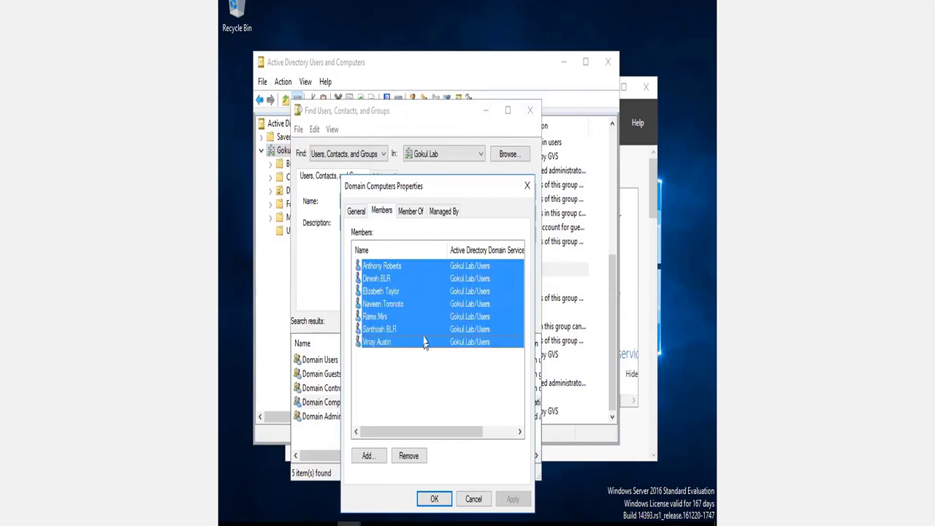
{"action": "left_click", "coordinate": [420, 457]}
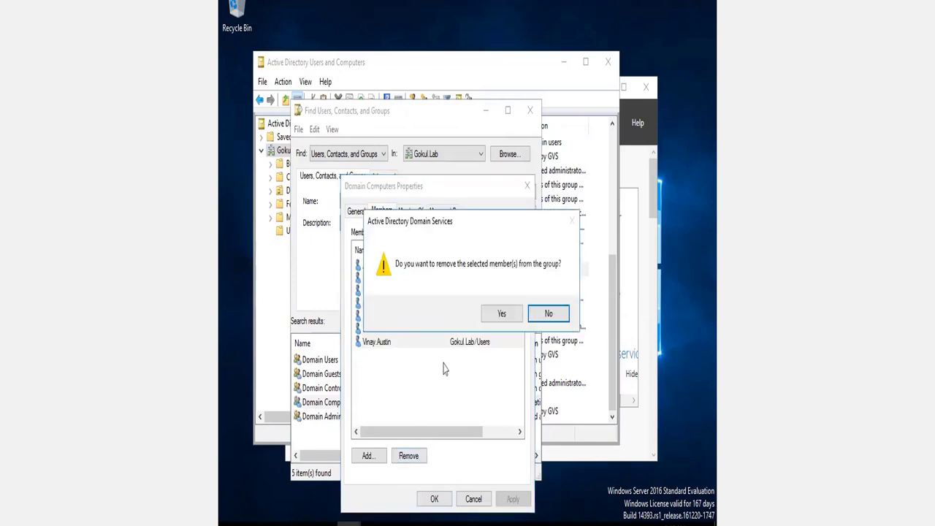
{"action": "left_click", "coordinate": [499, 314]}
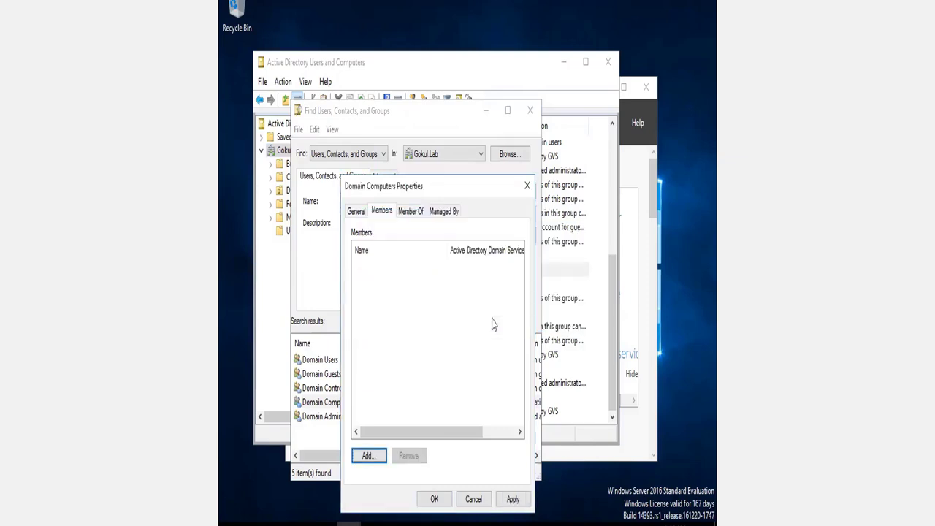
{"action": "left_click", "coordinate": [438, 501]}
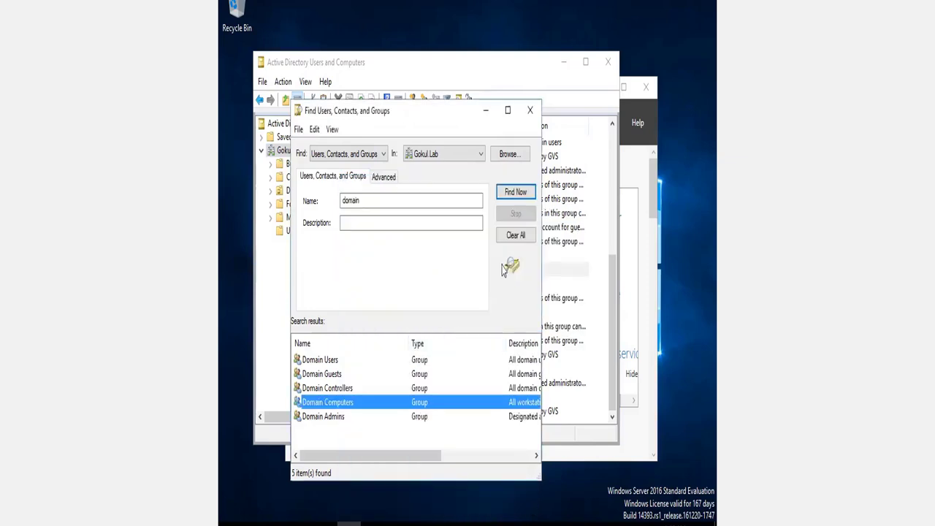
{"action": "left_click", "coordinate": [515, 194]}
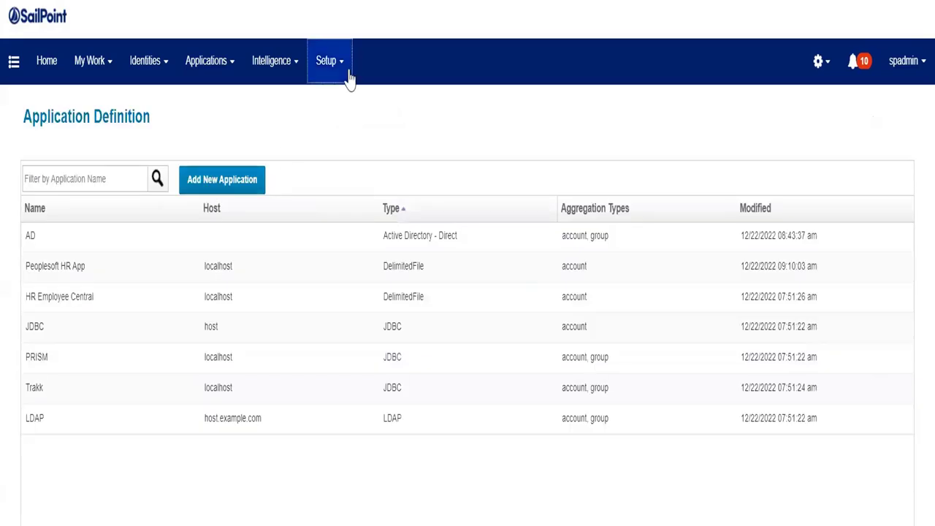
Switch to SailPoint and run the Active Directory Account Aggregation task in the background
{"action": "left_click", "coordinate": [349, 78]}
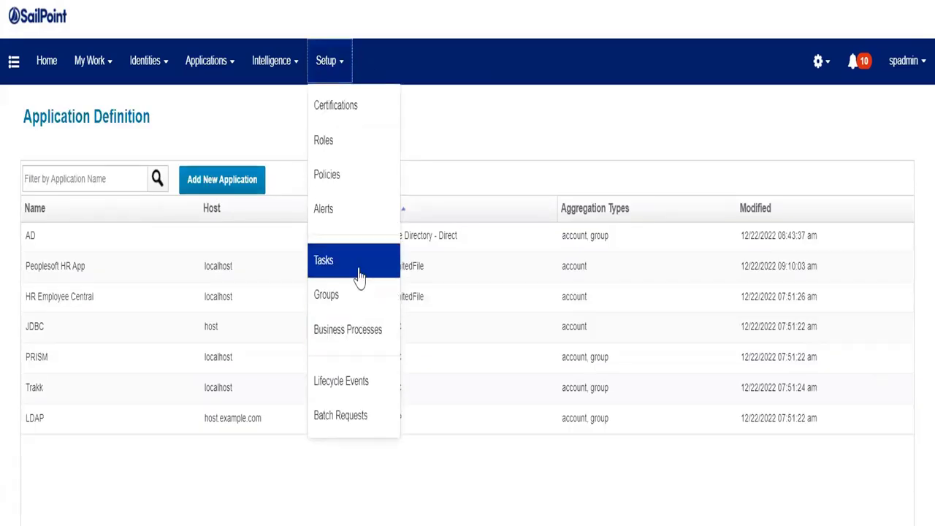
{"action": "left_click", "coordinate": [358, 276]}
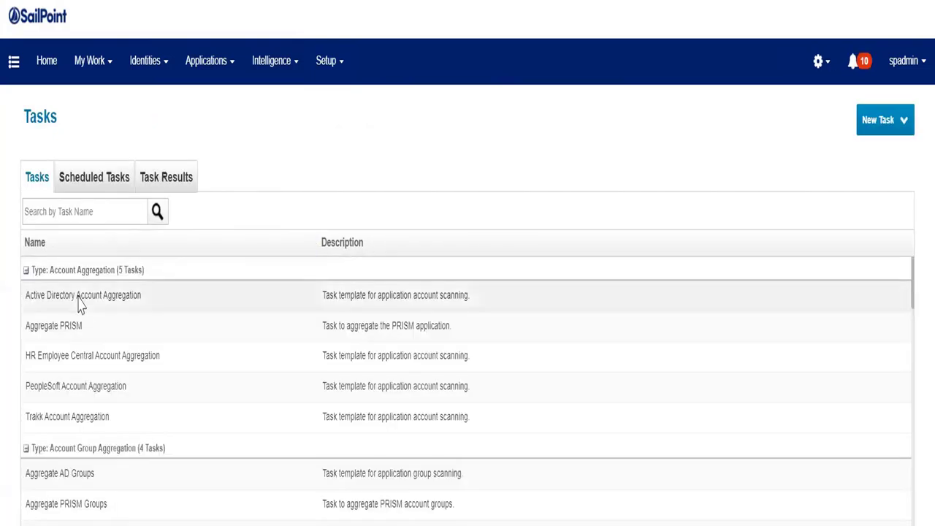
{"action": "left_click", "coordinate": [77, 301]}
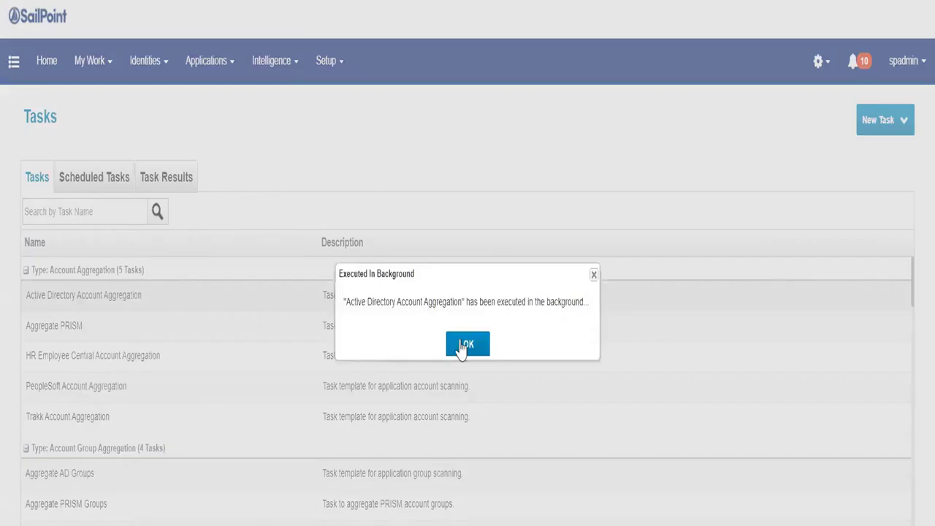
{"action": "left_click", "coordinate": [464, 345]}
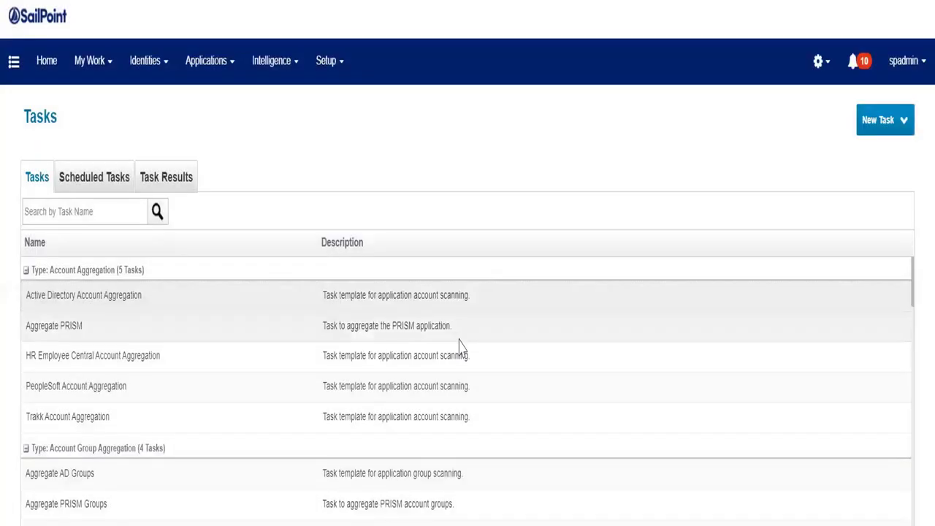
Filter the task results by "ac" and open the Active Directory Account Aggregation result
{"action": "left_click", "coordinate": [186, 184]}
{"action": "left_click", "coordinate": [150, 212]}
{"action": "type", "text": "acc"}
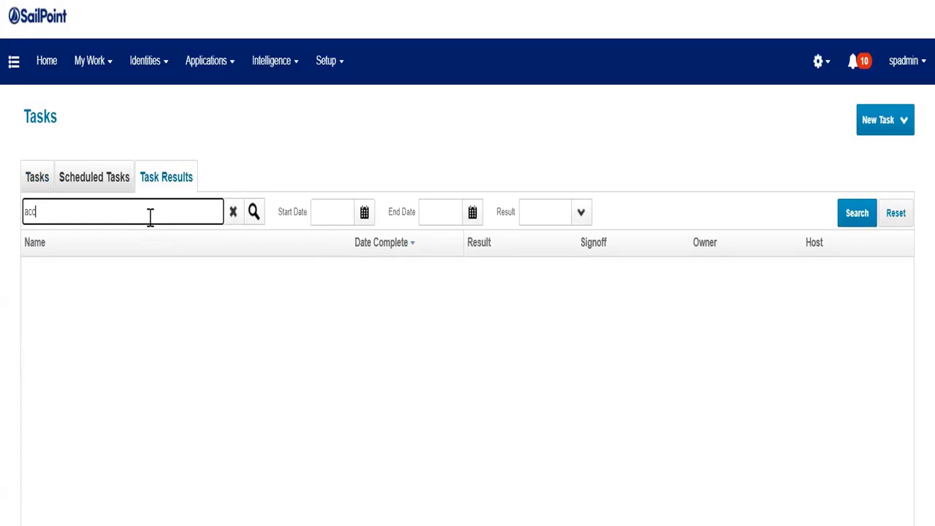
{"action": "key", "text": "BackSpace"}
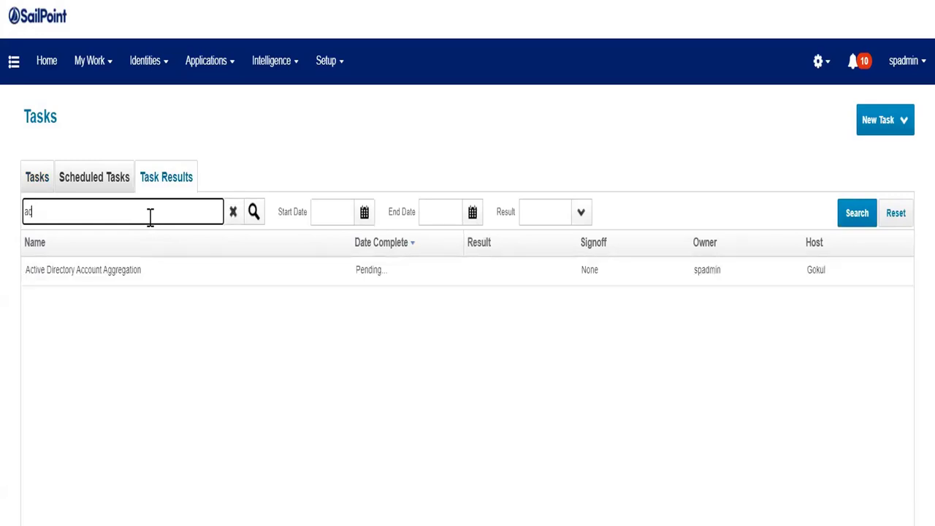
{"action": "left_click", "coordinate": [143, 281]}
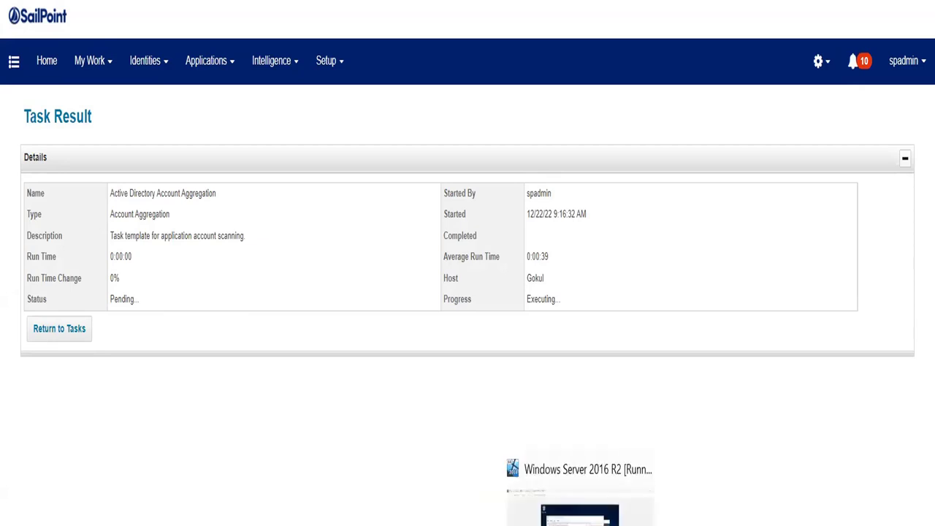
Switch to the Windows Server 2016 machine, check the Domain Computers group's member list and close its properties
{"action": "left_click", "coordinate": [579, 511]}
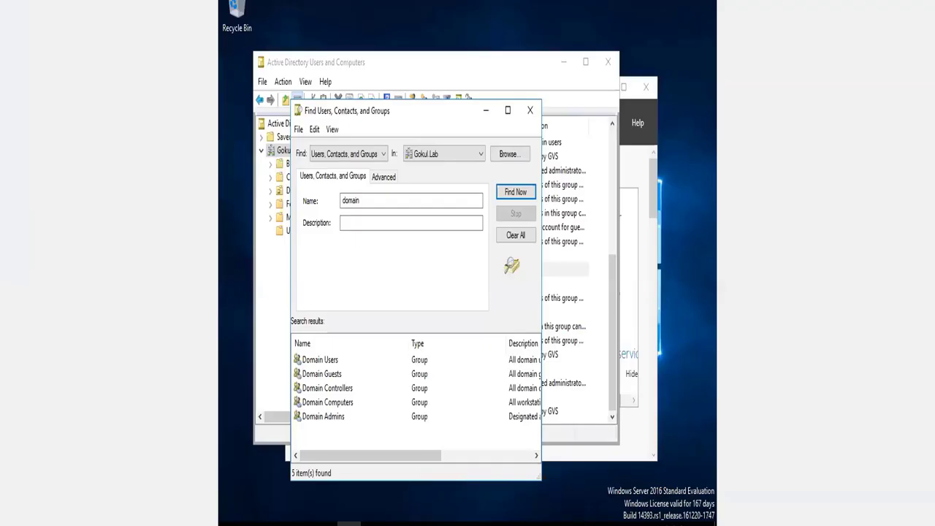
{"action": "left_click", "coordinate": [521, 200]}
{"action": "double_click", "coordinate": [349, 404]}
{"action": "left_click", "coordinate": [389, 213]}
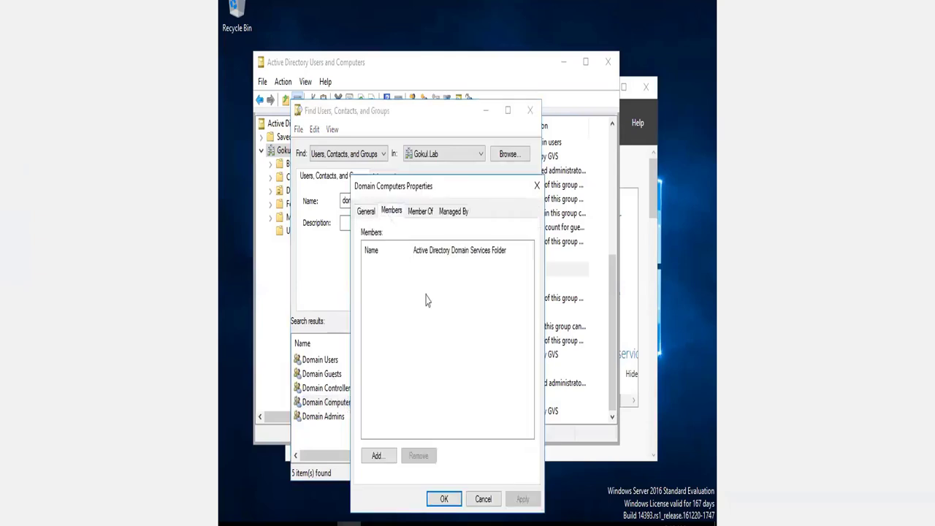
{"action": "left_click", "coordinate": [484, 500]}
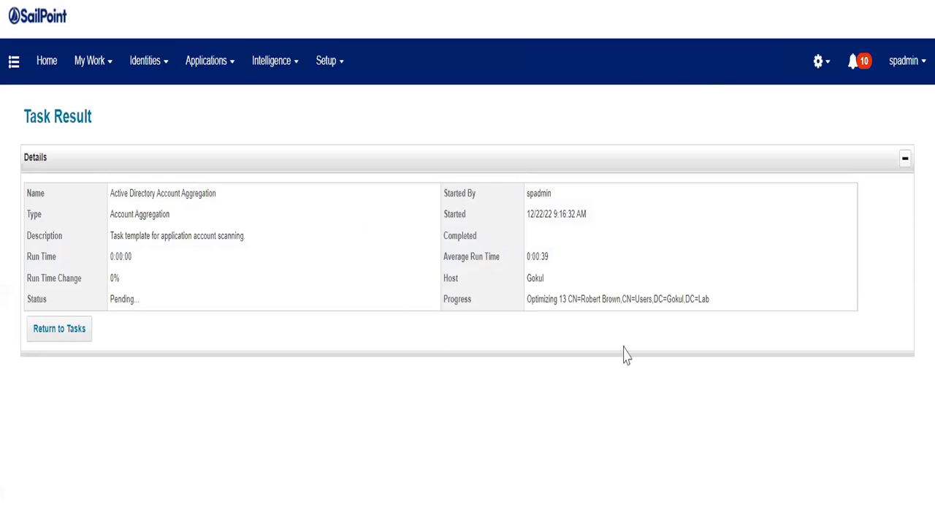
{"action": "left_click_drag", "start_coordinate": [714, 301], "coordinate": [523, 300]}
{"action": "left_click", "coordinate": [475, 412]}
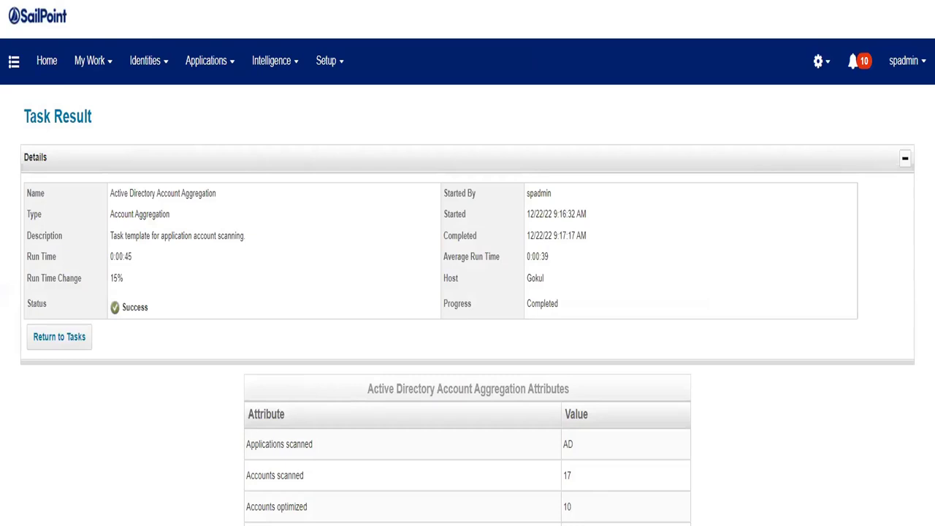
Filter the SailPoint tasks by "ref" and run the Refresh Identity Cube task in the background
{"action": "left_click", "coordinate": [324, 82]}
{"action": "left_click", "coordinate": [324, 263]}
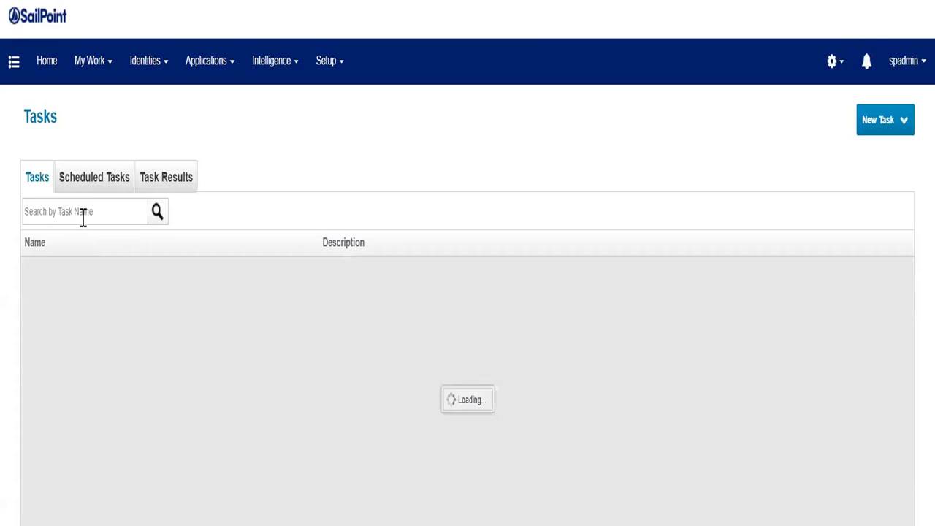
{"action": "left_click", "coordinate": [82, 213]}
{"action": "type", "text": "ref"}
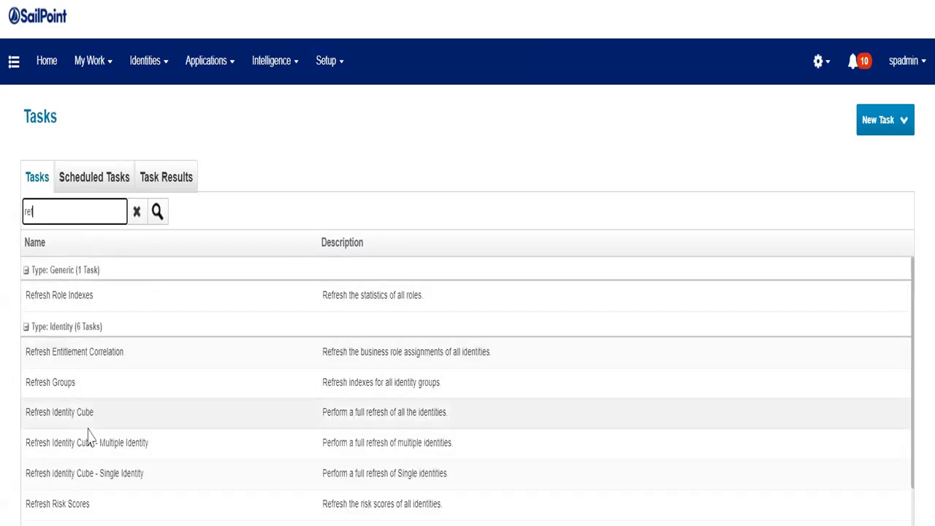
{"action": "right_click", "coordinate": [82, 424]}
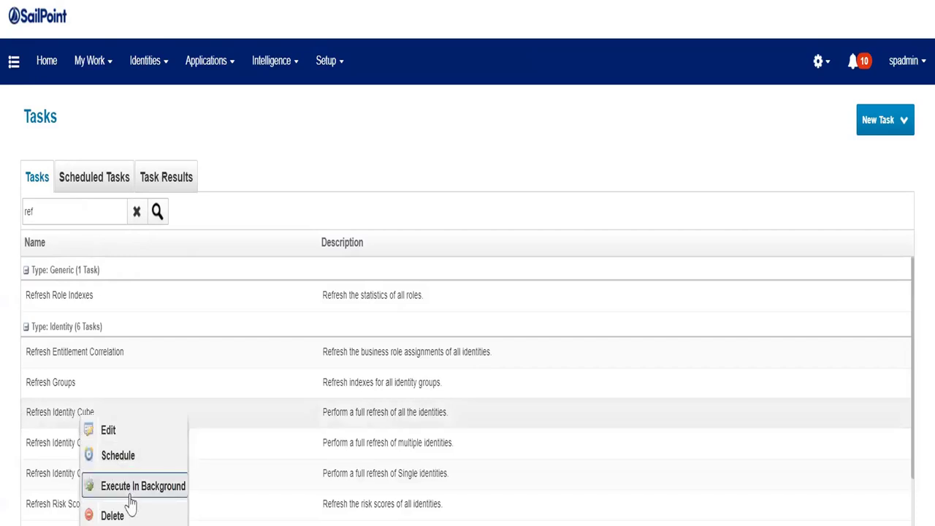
{"action": "left_click", "coordinate": [176, 486]}
{"action": "left_click", "coordinate": [466, 343]}
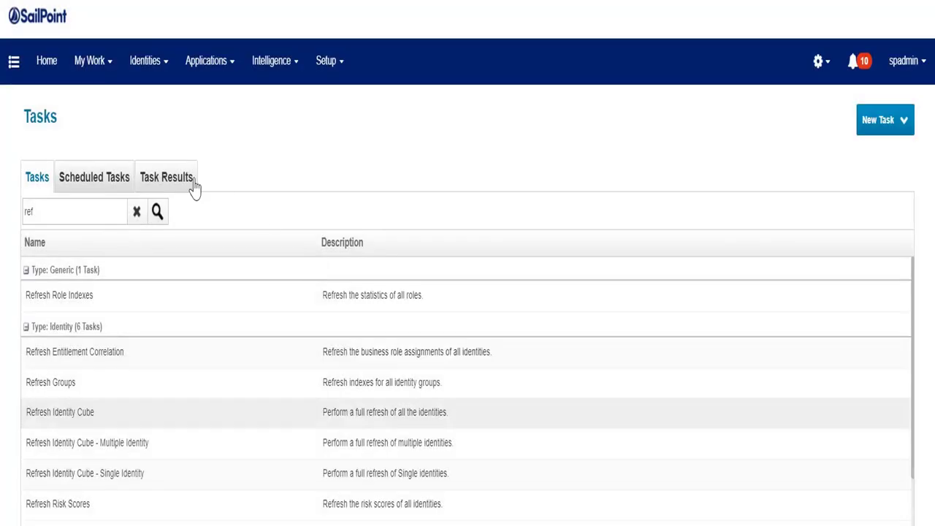
Filter the task results by "refr" and open the Refresh Identity Cube result
{"action": "left_click", "coordinate": [166, 178]}
{"action": "left_click", "coordinate": [166, 212]}
{"action": "type", "text": "refr"}
{"action": "left_click", "coordinate": [226, 415]}
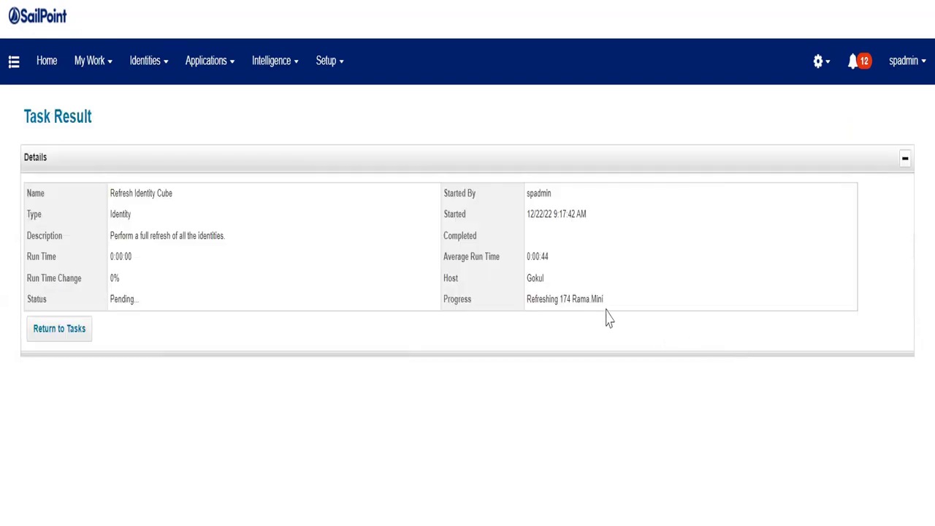
Examine the Refresh Identity Cube result's progress and its attributes table, including the policy violations value
{"action": "left_click_drag", "start_coordinate": [612, 309], "coordinate": [547, 314]}
{"action": "left_click", "coordinate": [544, 321]}
{"action": "left_click_drag", "start_coordinate": [570, 305], "coordinate": [360, 344]}
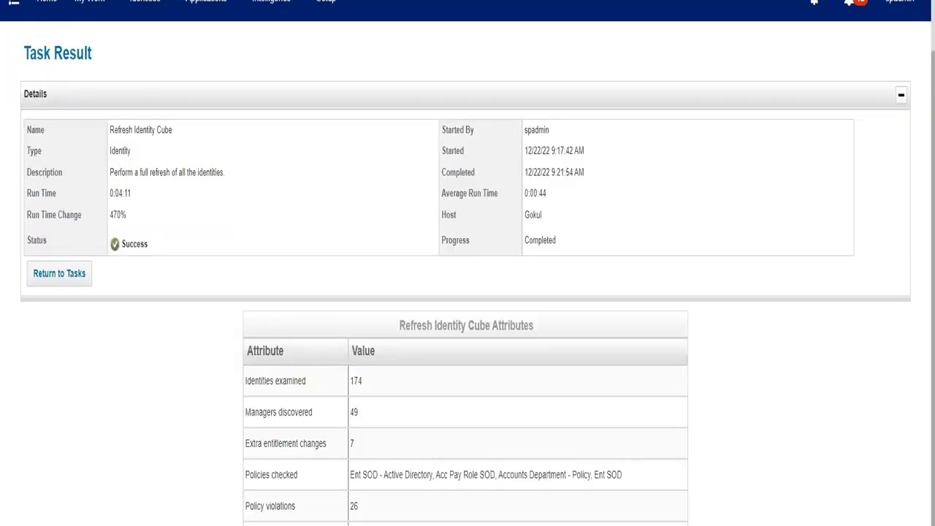
{"action": "left_click_drag", "start_coordinate": [399, 325], "coordinate": [628, 522]}
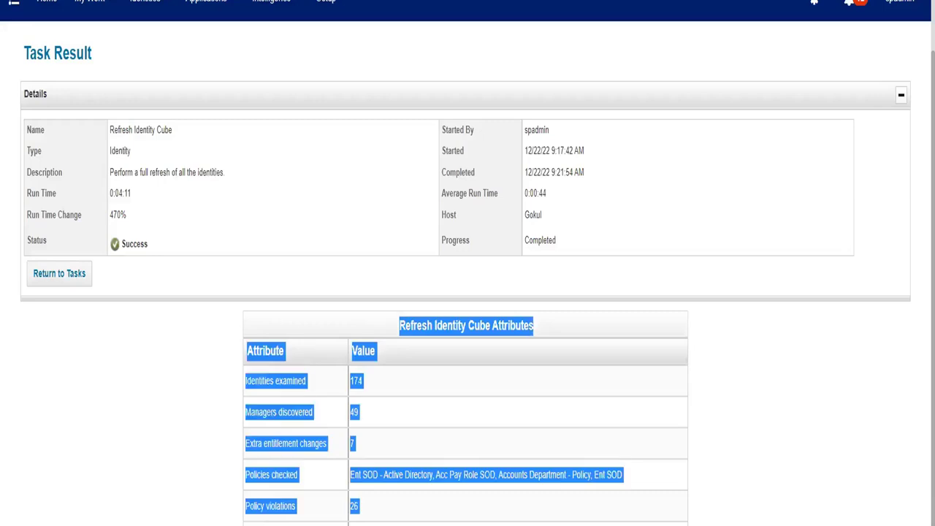
{"action": "left_click", "coordinate": [296, 463]}
{"action": "double_click", "coordinate": [355, 505]}
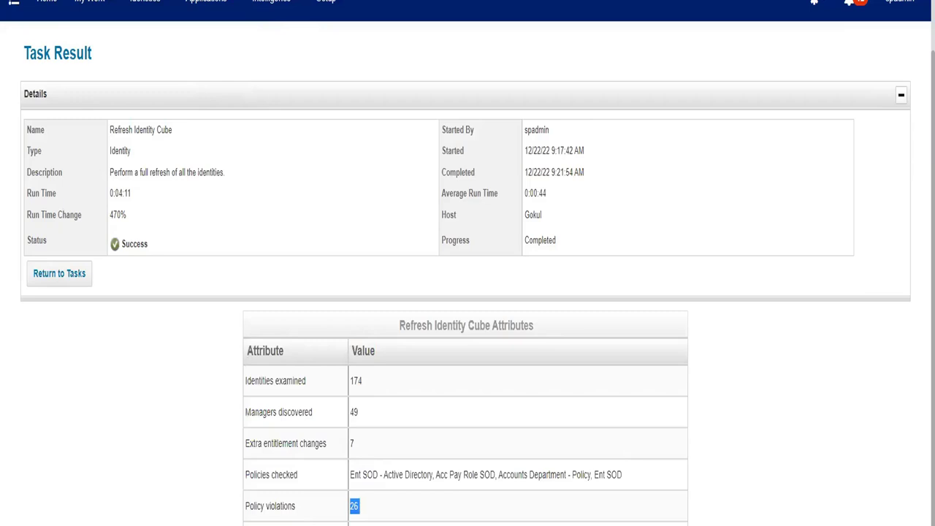
{"action": "left_click", "coordinate": [201, 356]}
{"action": "scroll", "coordinate": [204, 350], "scroll_direction": "up", "scroll_amount": 1}
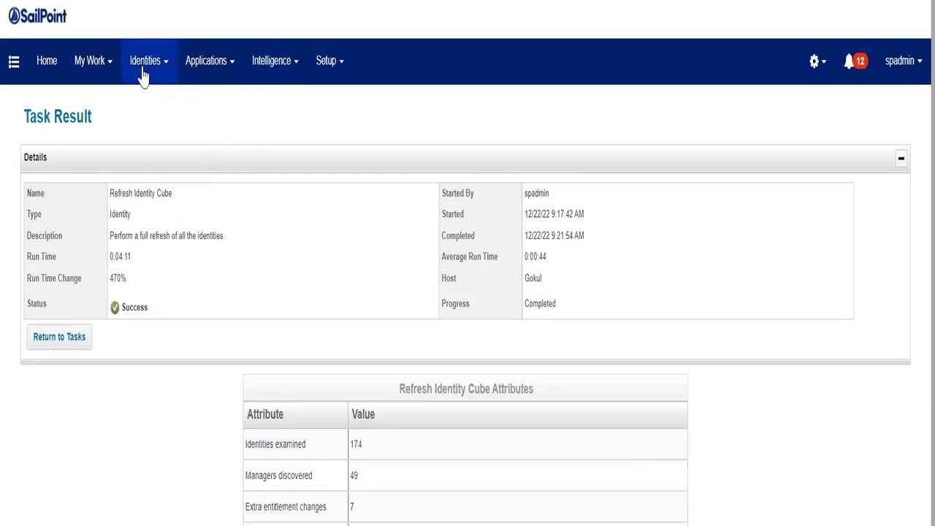
Filter the task results by "native" and sort them by completion date in ascending order
{"action": "left_click", "coordinate": [324, 80]}
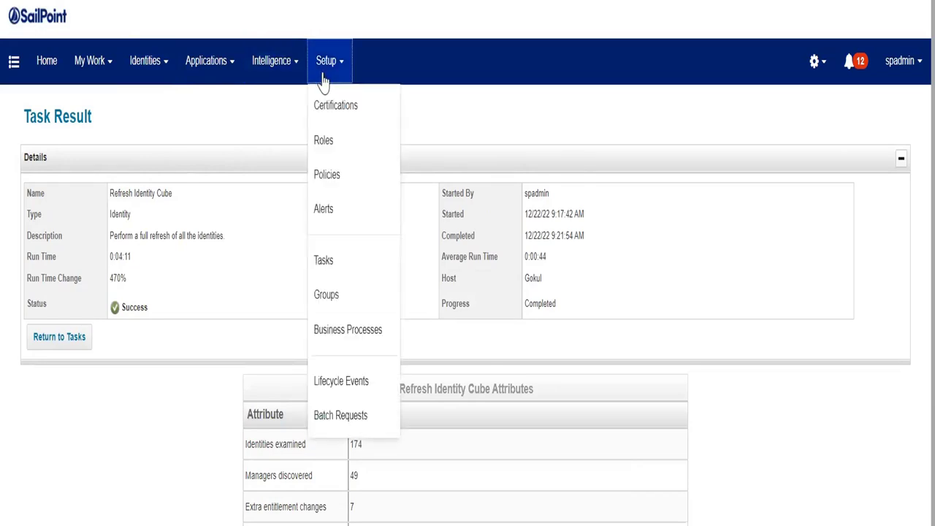
{"action": "left_click", "coordinate": [344, 268]}
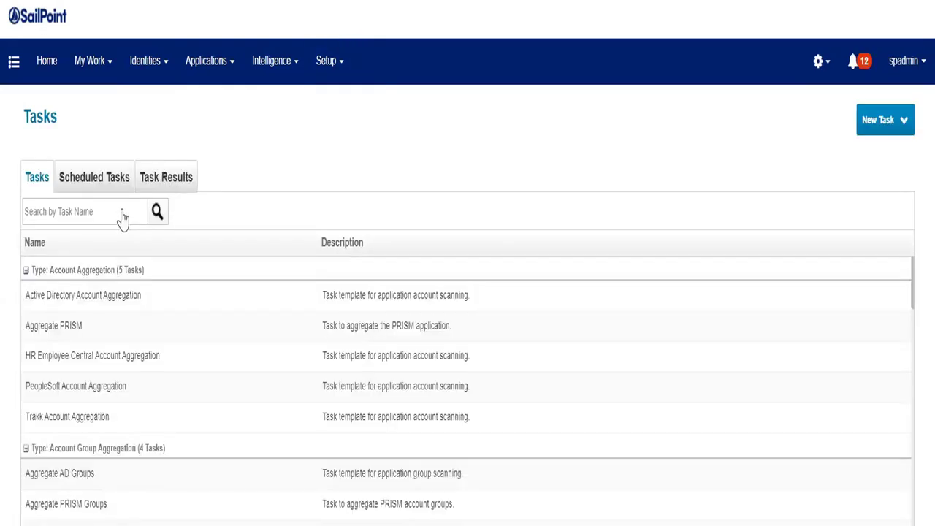
{"action": "left_click", "coordinate": [169, 185]}
{"action": "left_click", "coordinate": [102, 219]}
{"action": "type", "text": "native"}
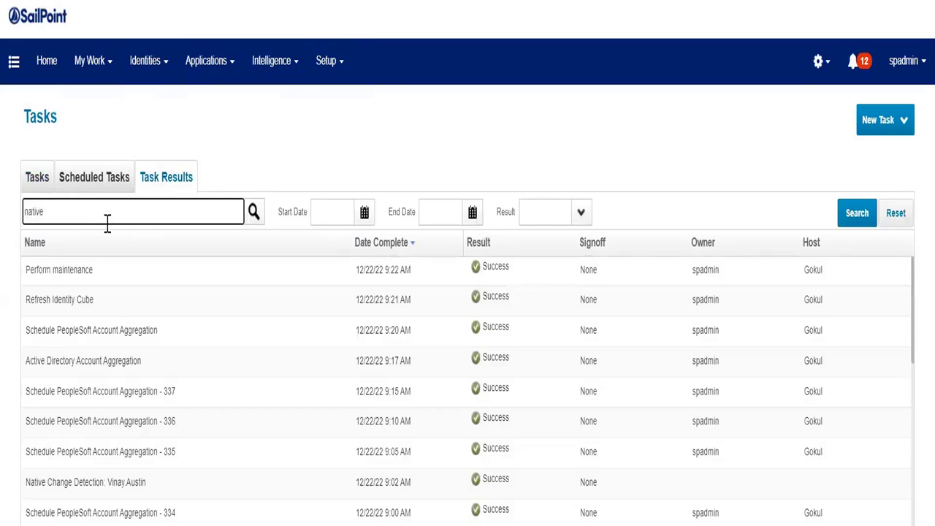
{"action": "key", "text": "Return"}
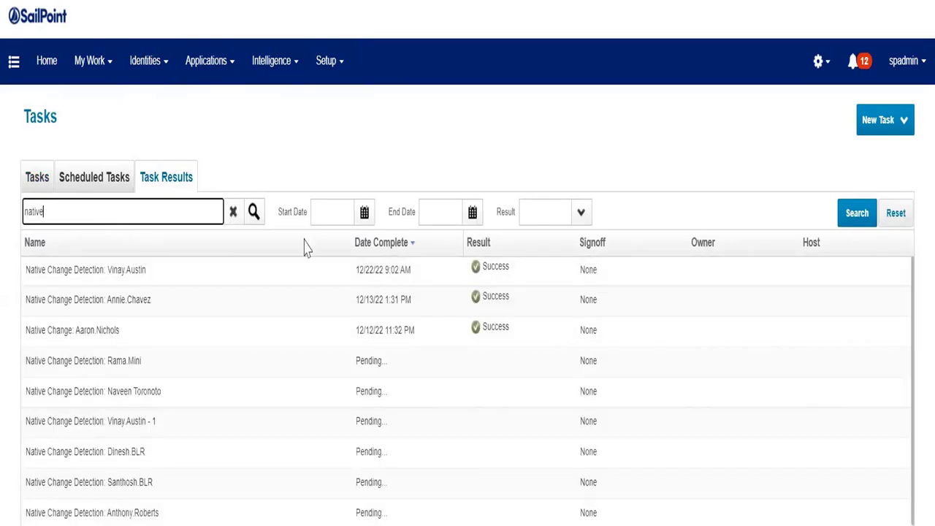
{"action": "left_click", "coordinate": [383, 242]}
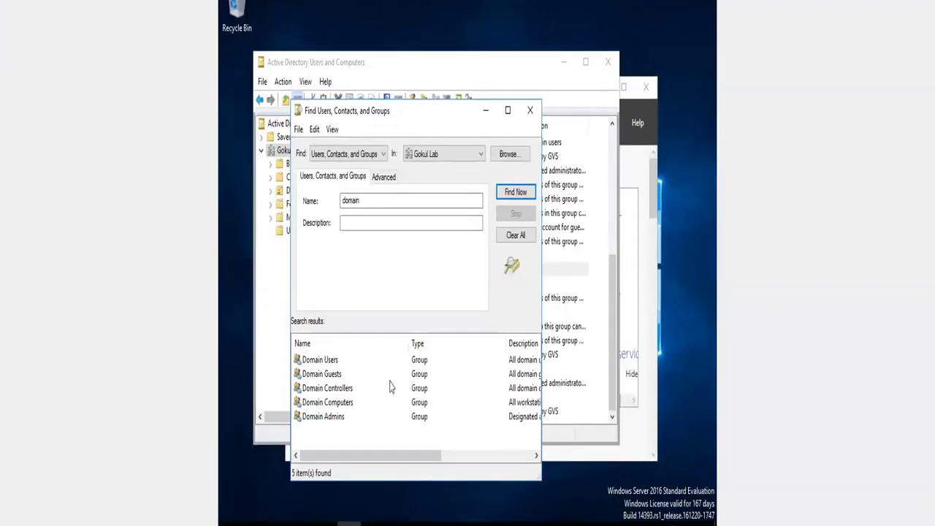
Switch to the Windows Server 2016 machine, check the Domain Computers group's member list and close its properties
{"action": "left_click", "coordinate": [333, 408]}
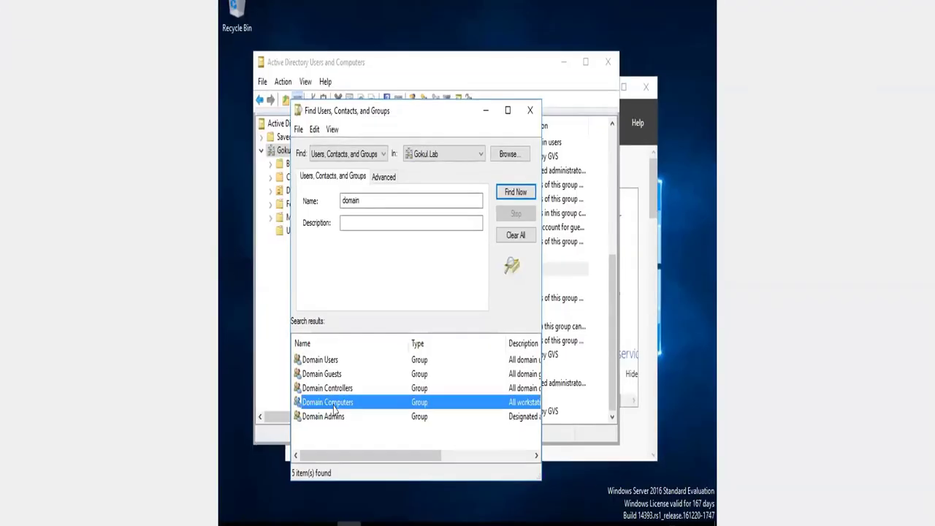
{"action": "double_click", "coordinate": [334, 407]}
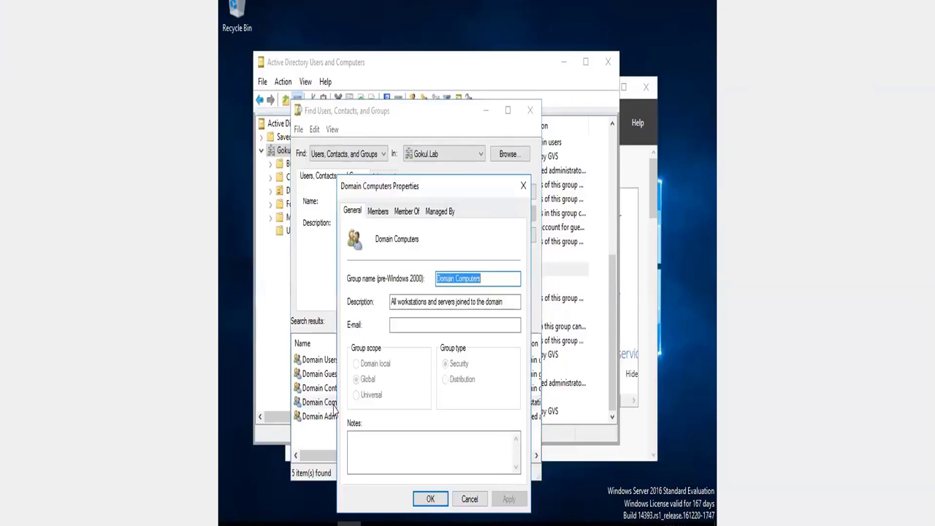
{"action": "left_click", "coordinate": [378, 211]}
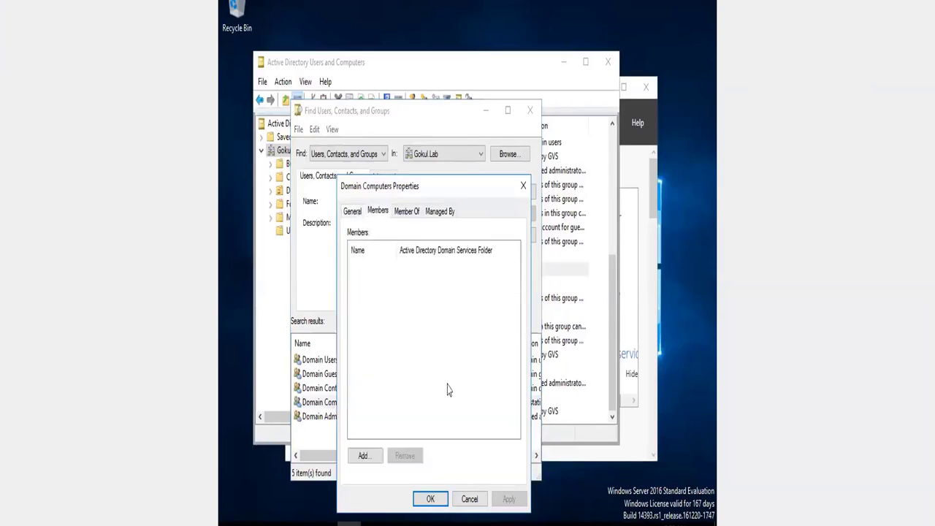
{"action": "left_click", "coordinate": [470, 500]}
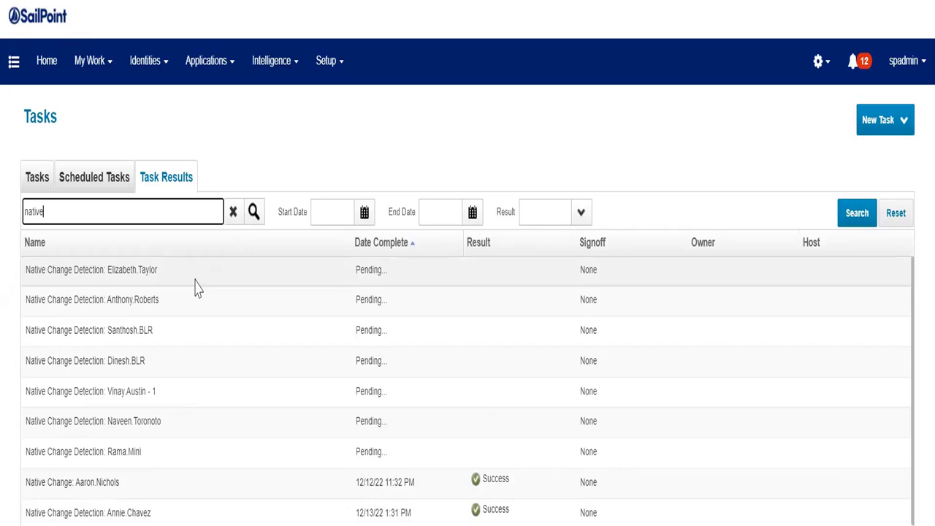
In SailPoint, open the first pending Native Change Detection result and copy the approval owner's user name
{"action": "left_click", "coordinate": [195, 280]}
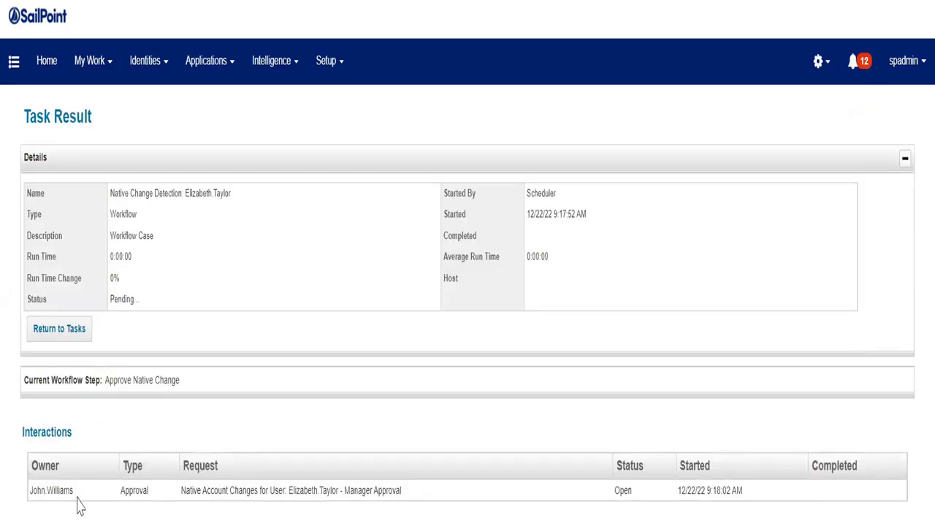
{"action": "triple_click", "coordinate": [22, 516]}
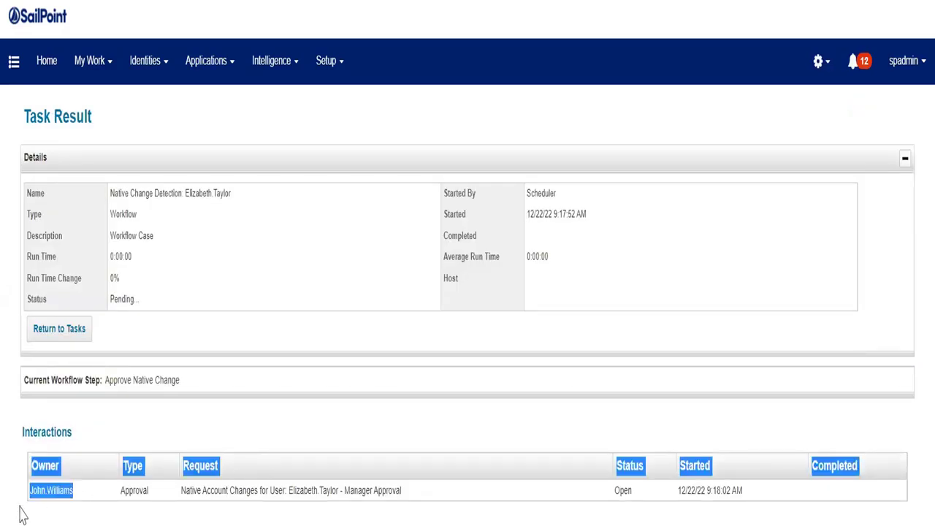
{"action": "double_click", "coordinate": [35, 489]}
{"action": "key", "text": "ctrl+c"}
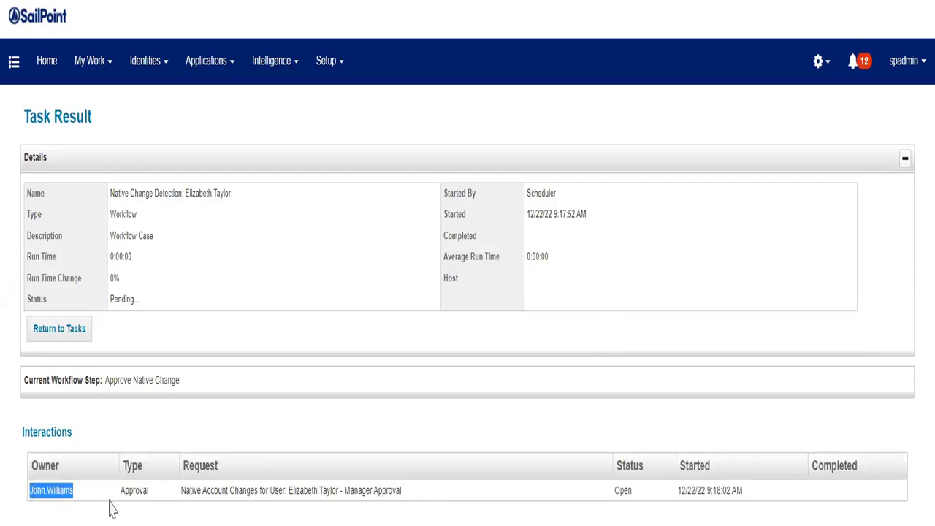
Search the Identity Warehouse for the copied approval owner's user name
{"action": "left_click", "coordinate": [153, 80]}
{"action": "left_click", "coordinate": [156, 107]}
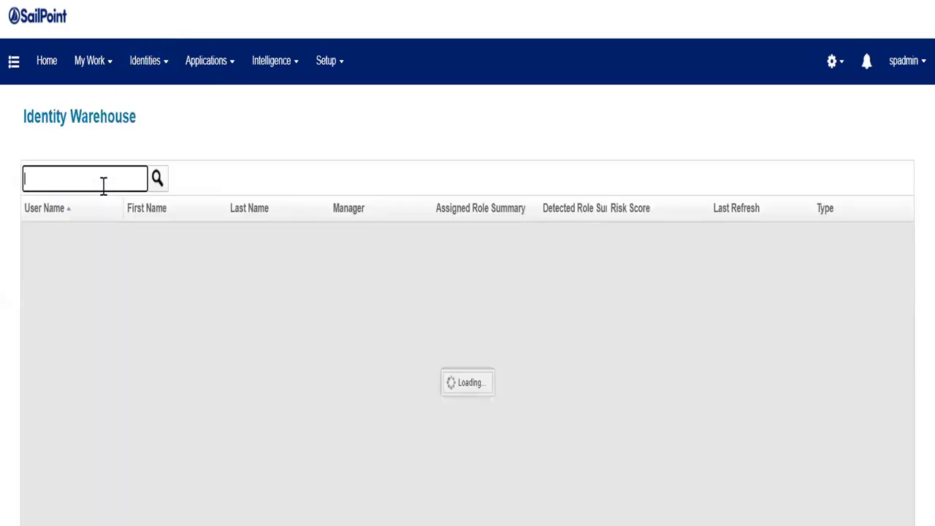
{"action": "left_click", "coordinate": [105, 179]}
{"action": "key", "text": "ctrl+v"}
{"action": "key", "text": "Return"}
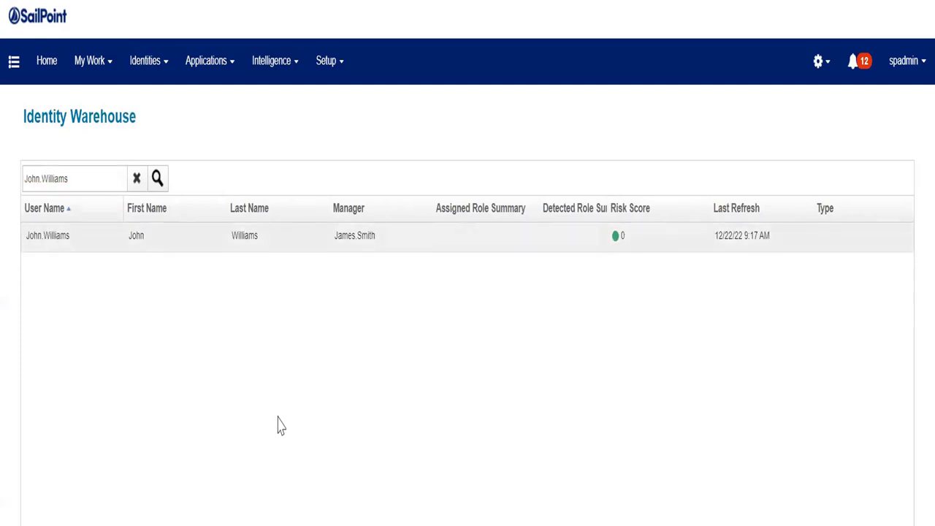
Open the approval owner's identity, enter and confirm a new account password, and save the identity
{"action": "scroll", "coordinate": [271, 424], "scroll_direction": "down", "scroll_amount": 3}
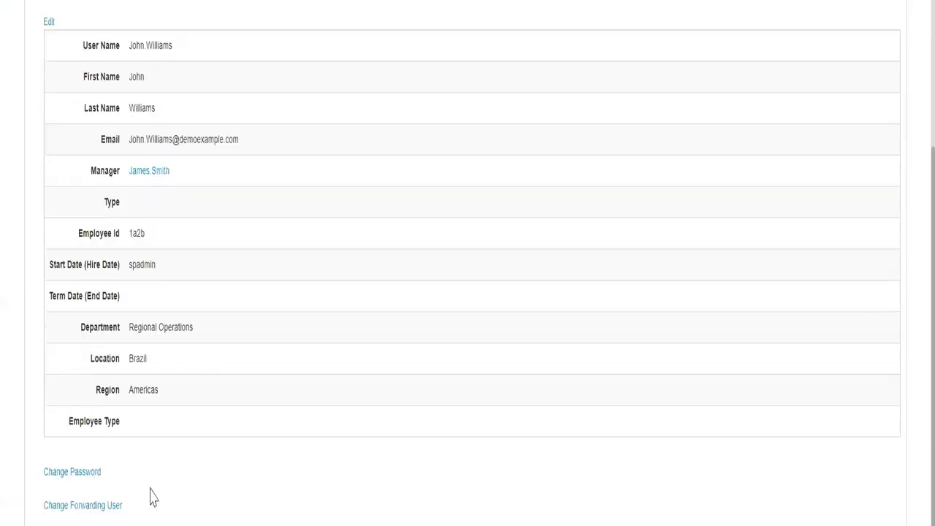
{"action": "left_click", "coordinate": [101, 472]}
{"action": "scroll", "coordinate": [217, 436], "scroll_direction": "down", "scroll_amount": 2}
{"action": "left_click", "coordinate": [134, 420]}
{"action": "left_click_drag", "start_coordinate": [179, 421], "coordinate": [69, 421]}
{"action": "type", "text": "••••"}
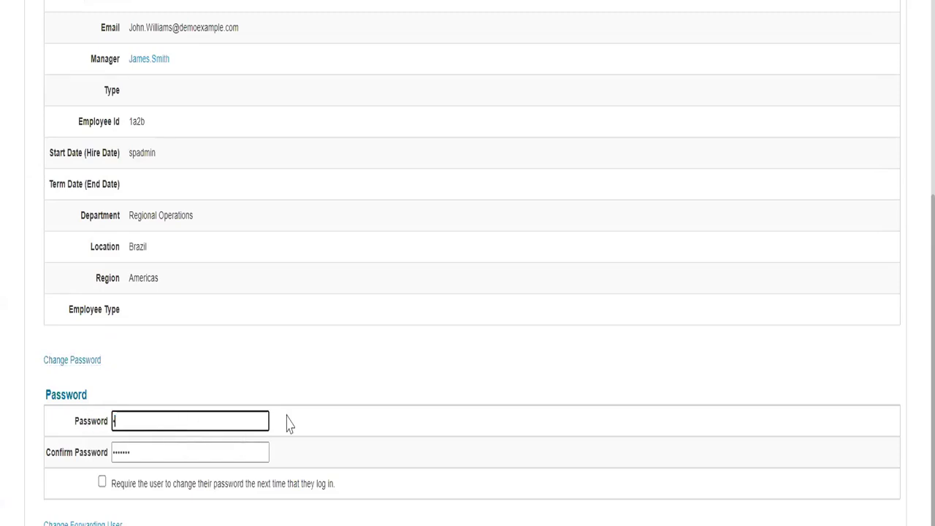
{"action": "type", "text": "•"}
{"action": "key", "text": "Tab"}
{"action": "type", "text": "••••"}
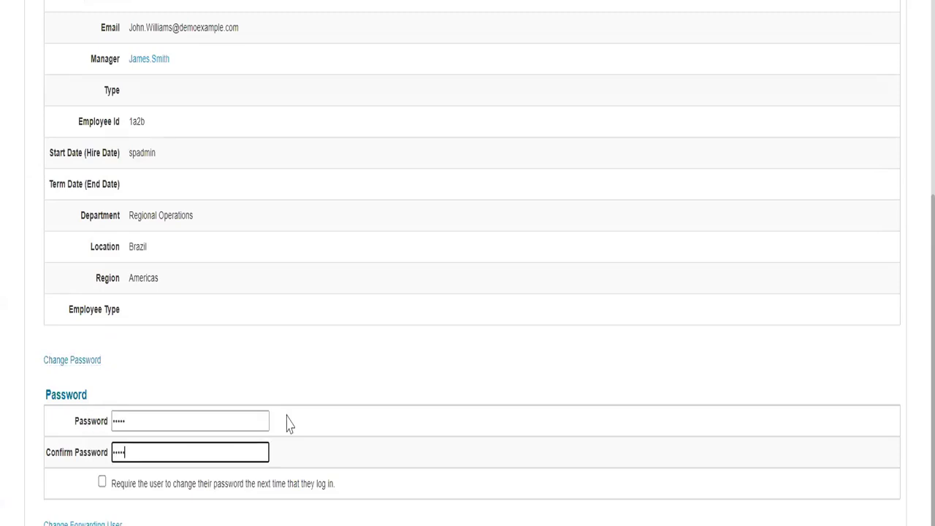
{"action": "scroll", "coordinate": [219, 401], "scroll_direction": "down", "scroll_amount": 1}
{"action": "left_click", "coordinate": [305, 408]}
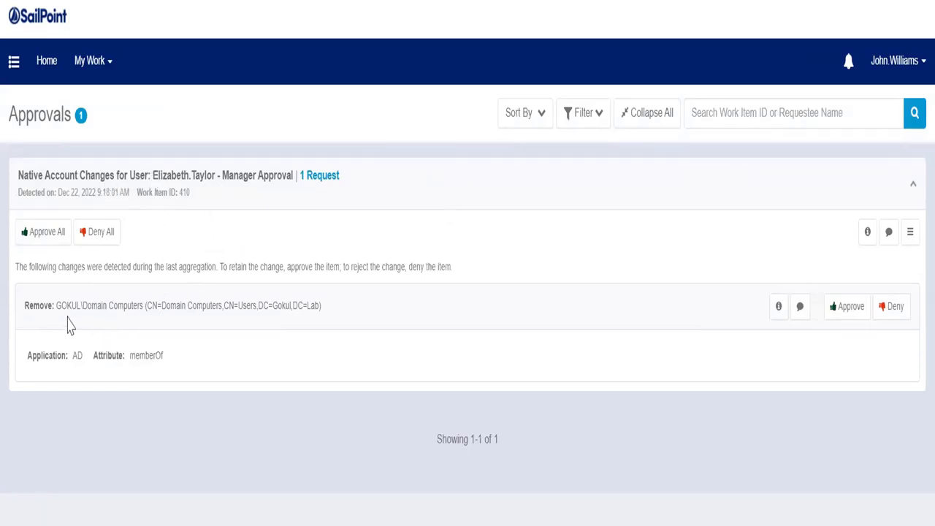
Review the detected Domain Computers removal in the manager's Native Account Changes approval and approve it
{"action": "left_click_drag", "start_coordinate": [84, 305], "coordinate": [141, 305]}
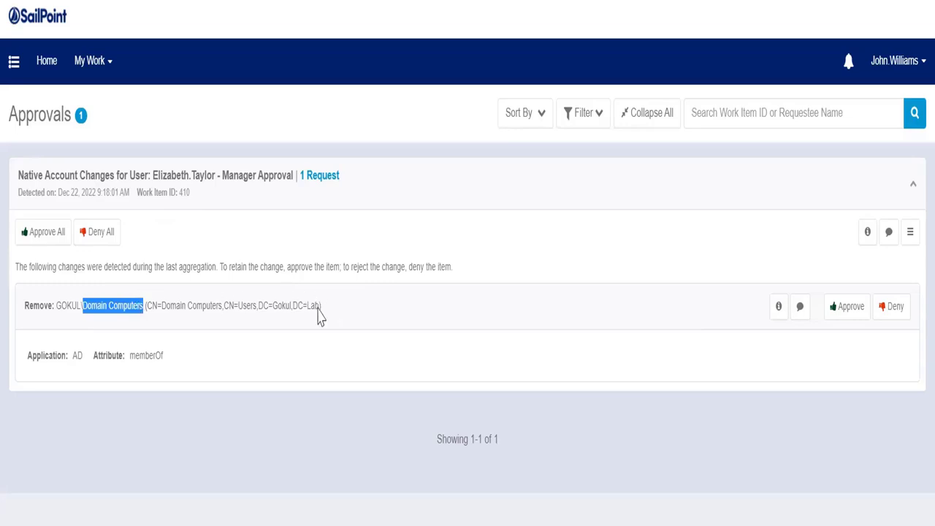
{"action": "left_click", "coordinate": [191, 330]}
{"action": "left_click_drag", "start_coordinate": [102, 305], "coordinate": [60, 307]}
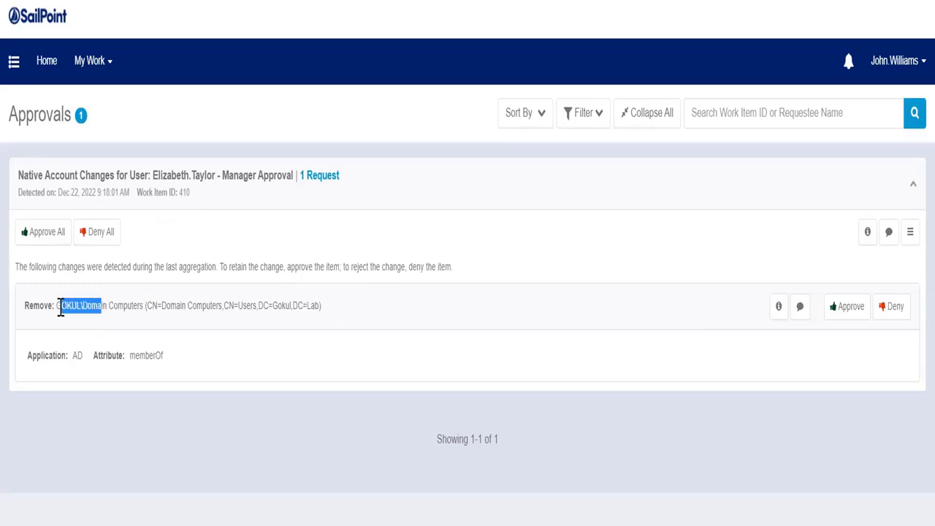
{"action": "left_click", "coordinate": [146, 303]}
{"action": "left_click", "coordinate": [847, 306]}
{"action": "left_click", "coordinate": [850, 308]}
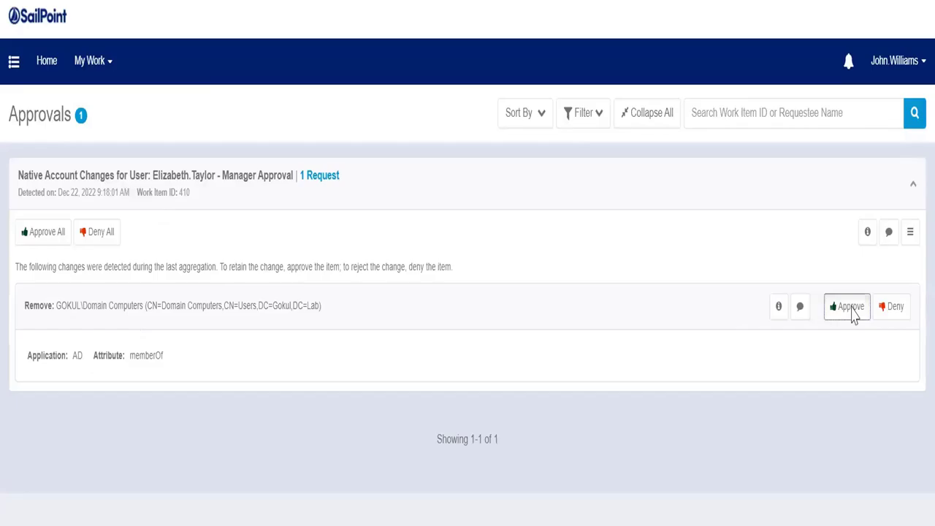
{"action": "left_click", "coordinate": [617, 165]}
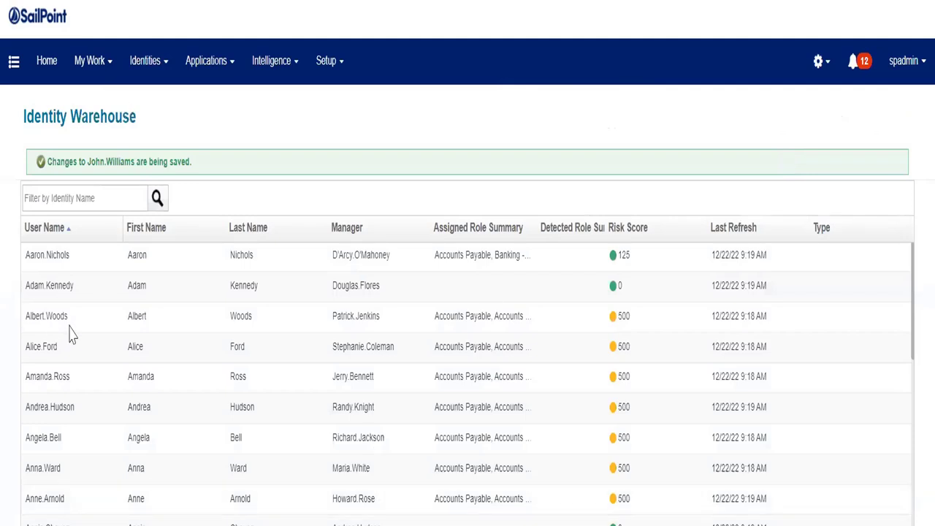
{"action": "left_click", "coordinate": [88, 61]}
{"action": "left_click", "coordinate": [100, 149]}
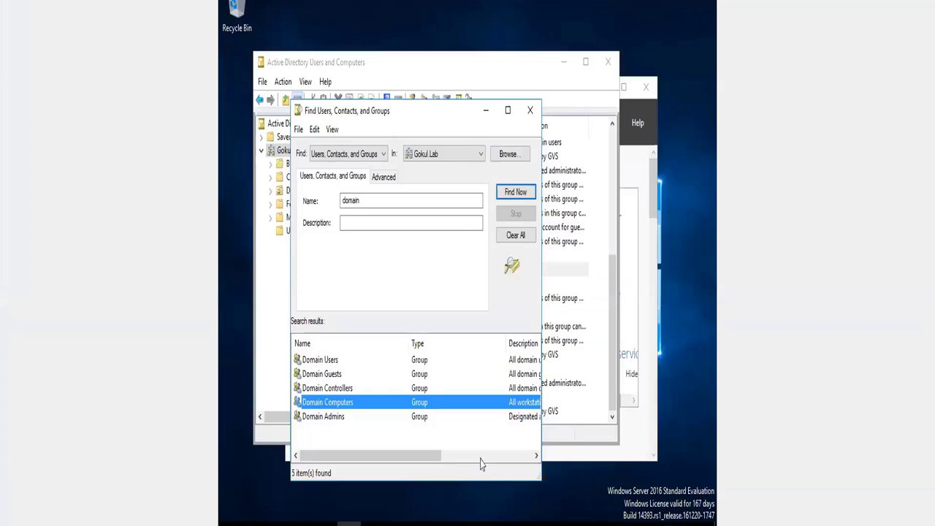
Switch to the Windows Server 2016 machine and check the Domain Computers group's member list again
{"action": "double_click", "coordinate": [401, 409]}
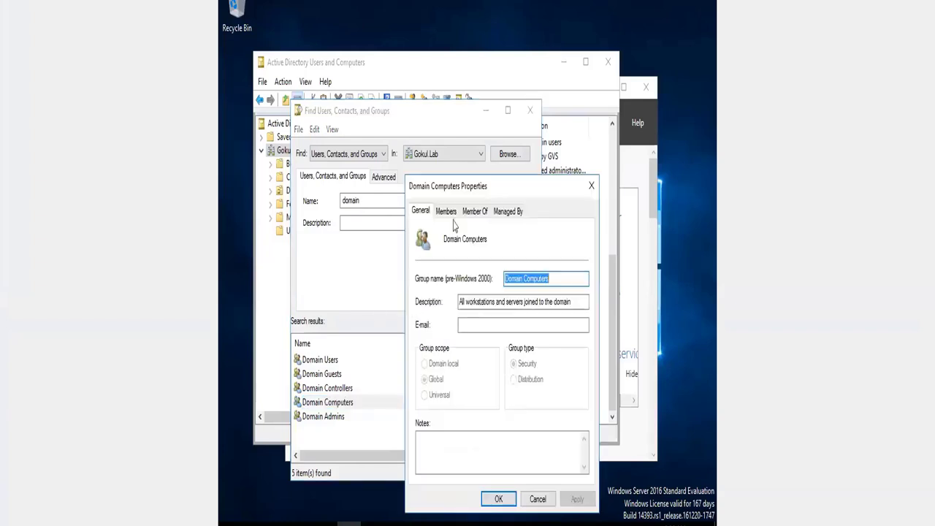
{"action": "left_click", "coordinate": [446, 211]}
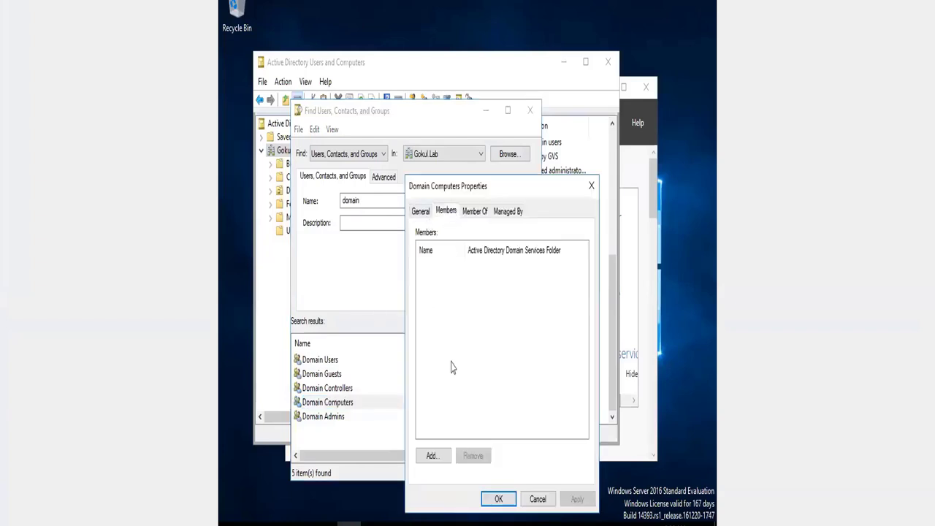